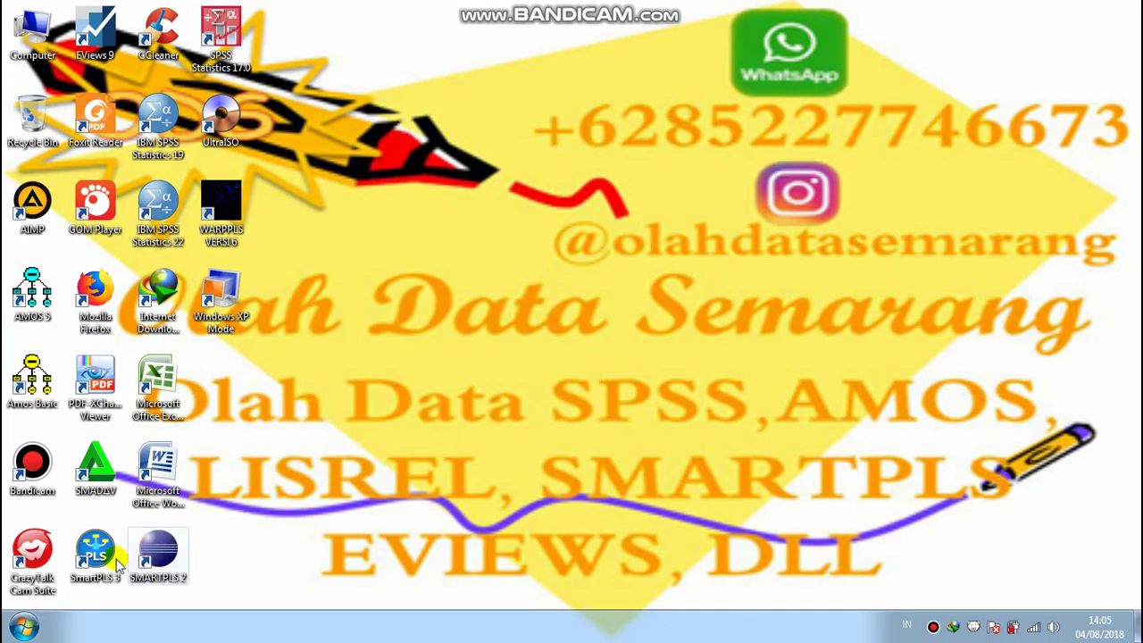
# Open a maximized Windows Explorer window and show the contents of the Data User 1 (D:) drive
pyautogui.rightClick(32, 629)
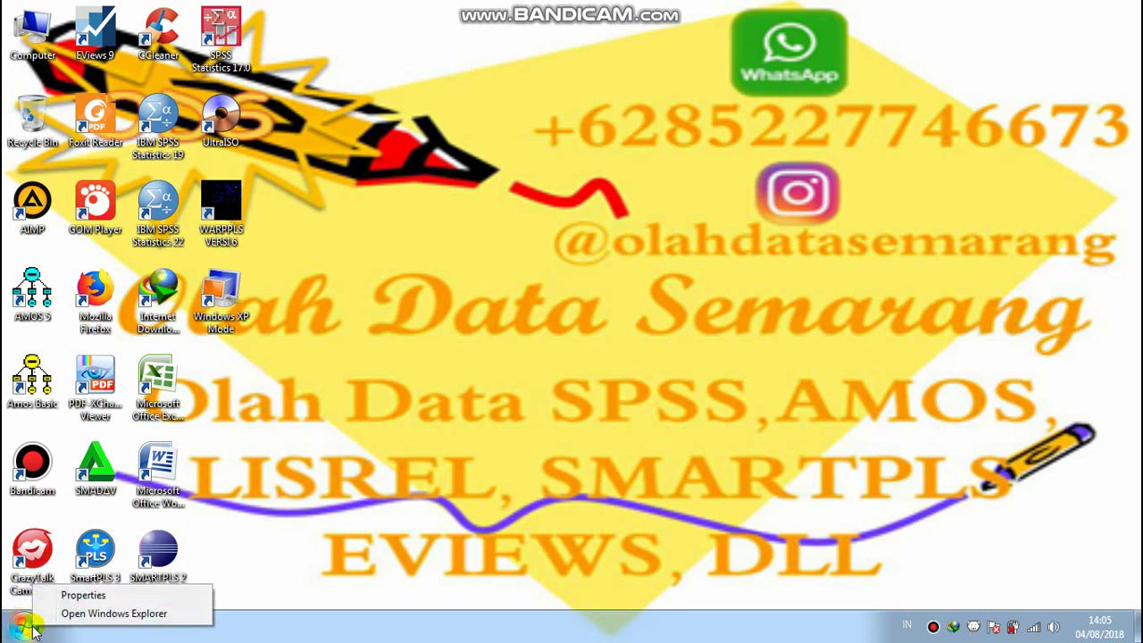
pyautogui.click(63, 616)
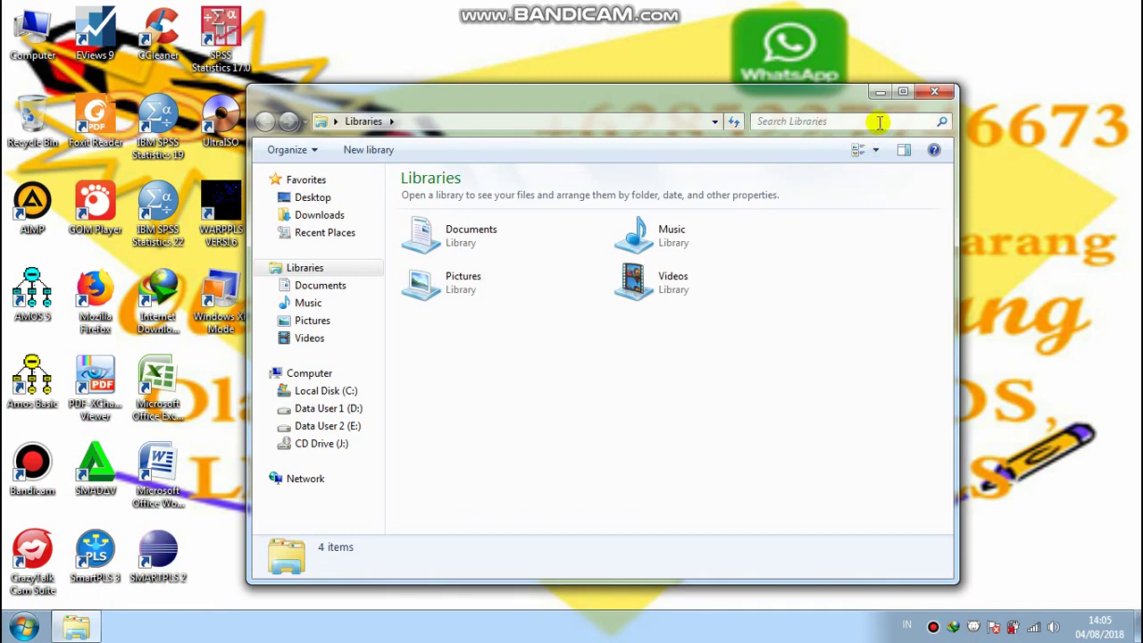
pyautogui.click(901, 93)
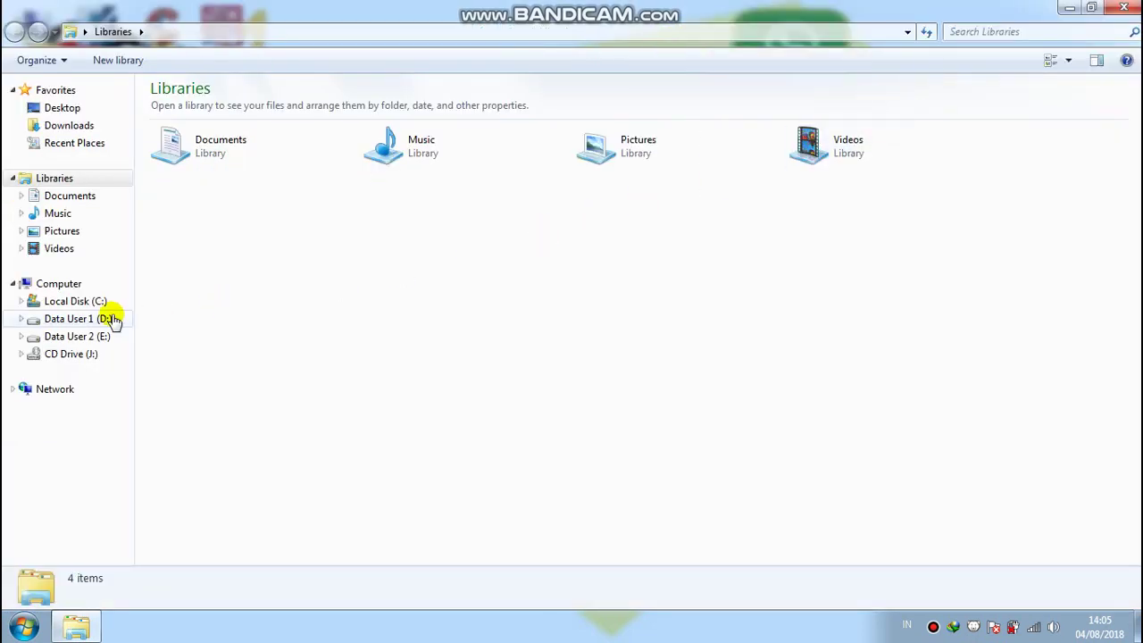
pyautogui.click(64, 326)
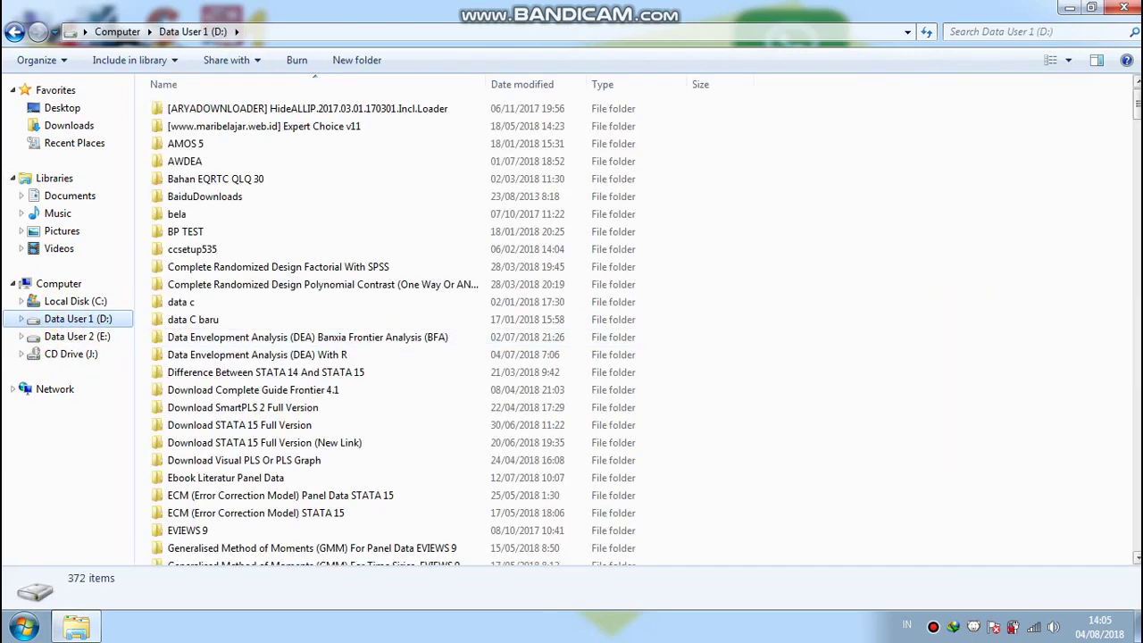
# Find and open the "White Test Panel Data STATA 15" folder on the D: drive
pyautogui.scroll(-6, 639, 330)
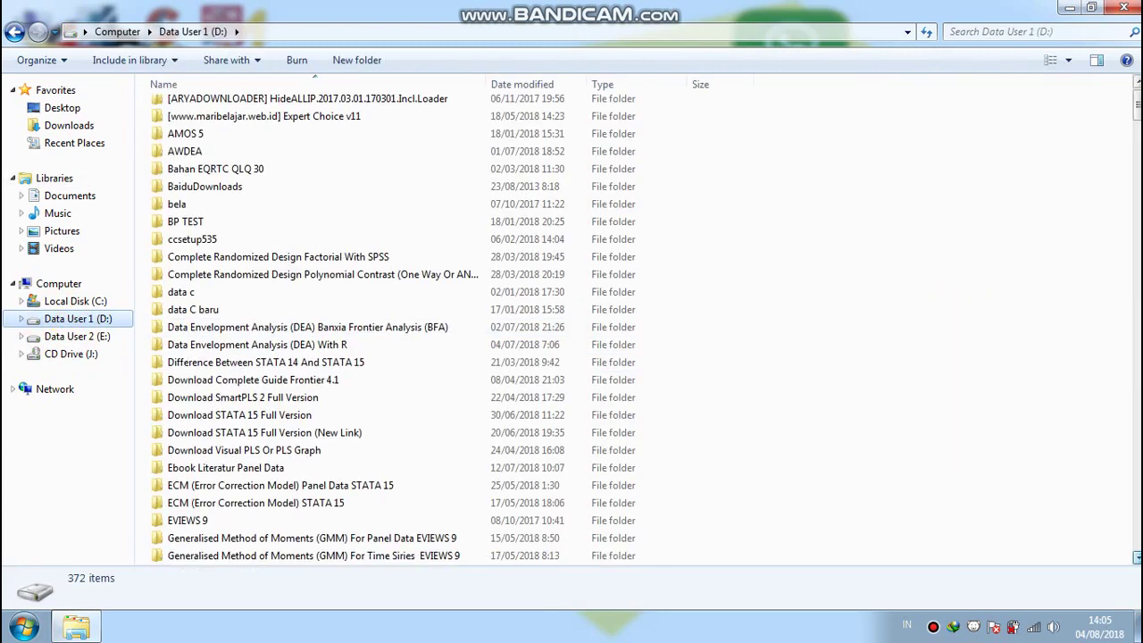
pyautogui.scroll(-7, 639, 330)
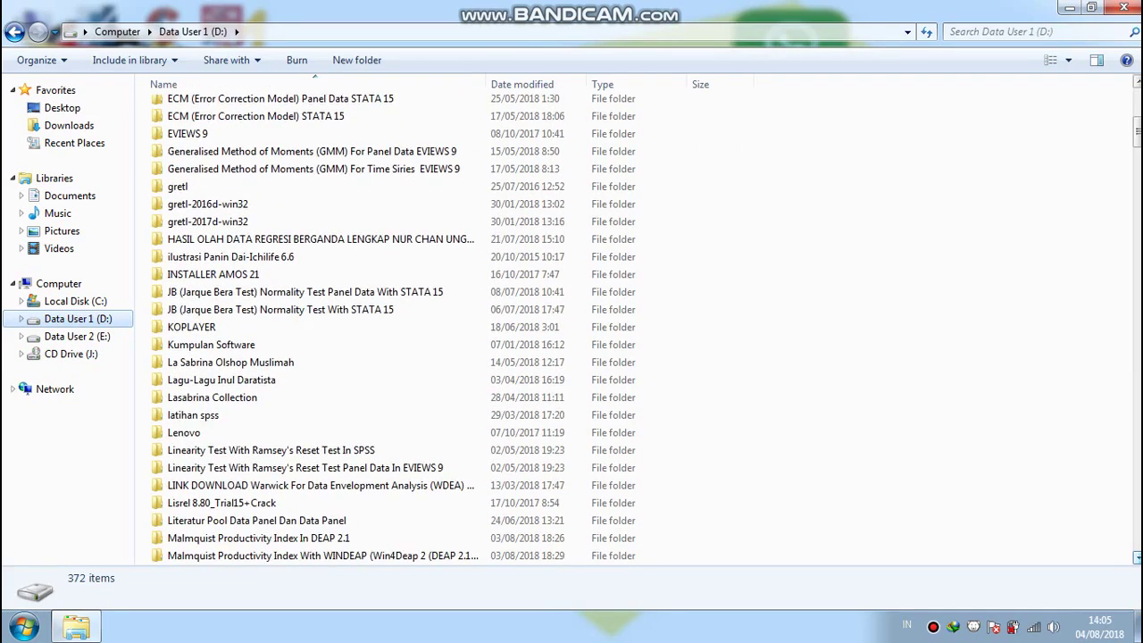
pyautogui.scroll(-9, 638, 330)
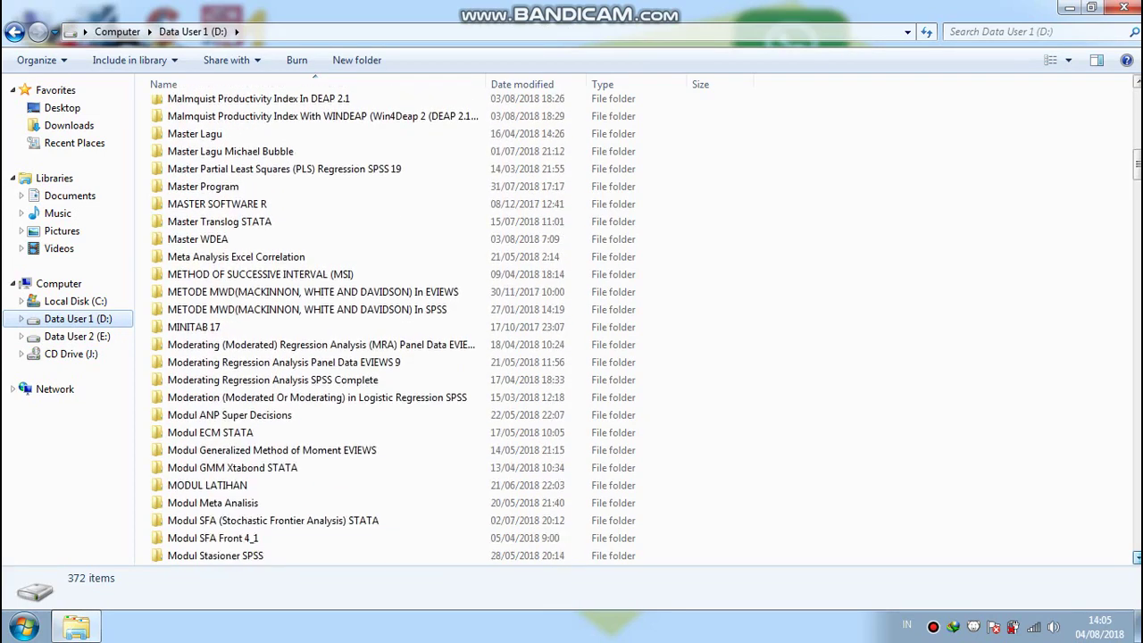
pyautogui.scroll(-6, 639, 331)
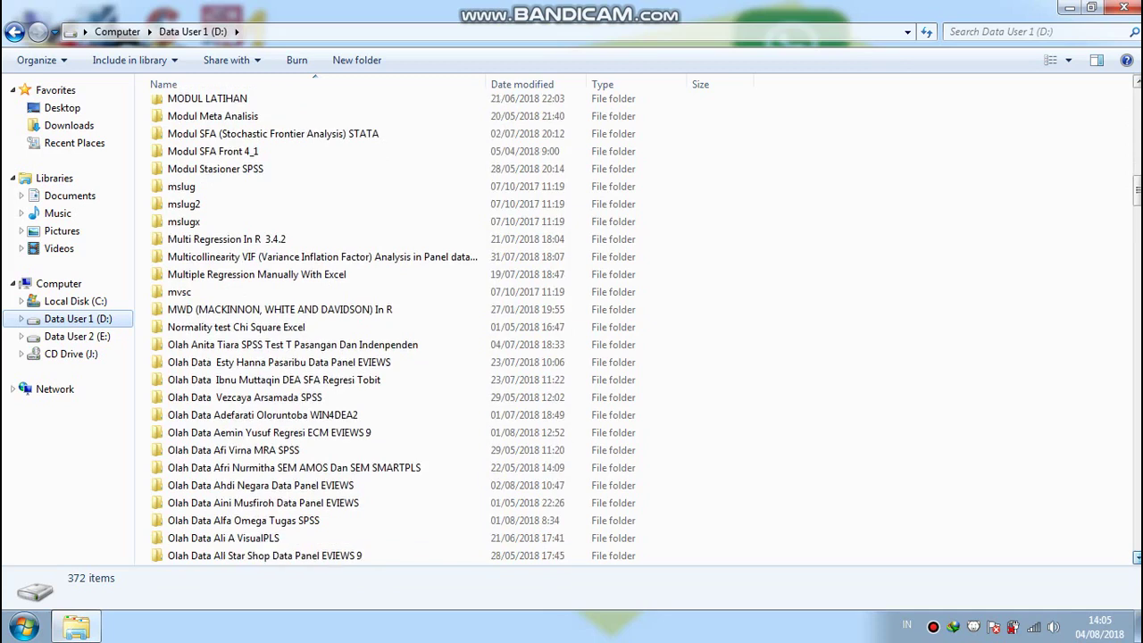
pyautogui.scroll(-2, 638, 330)
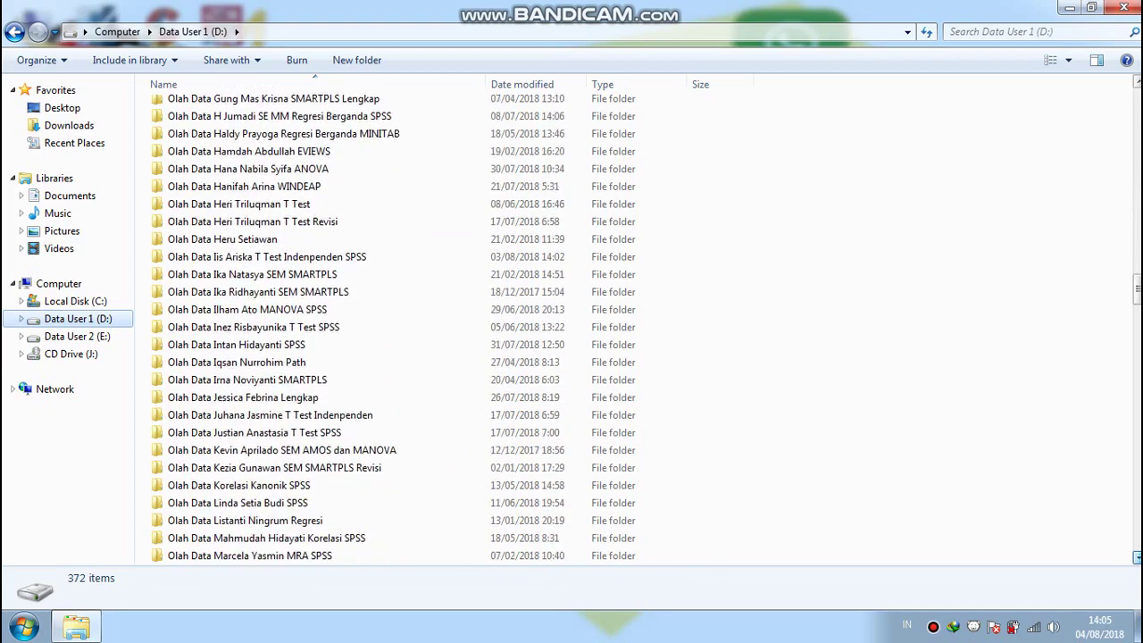
pyautogui.scroll(-10, 639, 330)
pyautogui.scroll(-10, 638, 330)
pyautogui.scroll(-6, 639, 330)
pyautogui.scroll(-4, 638, 331)
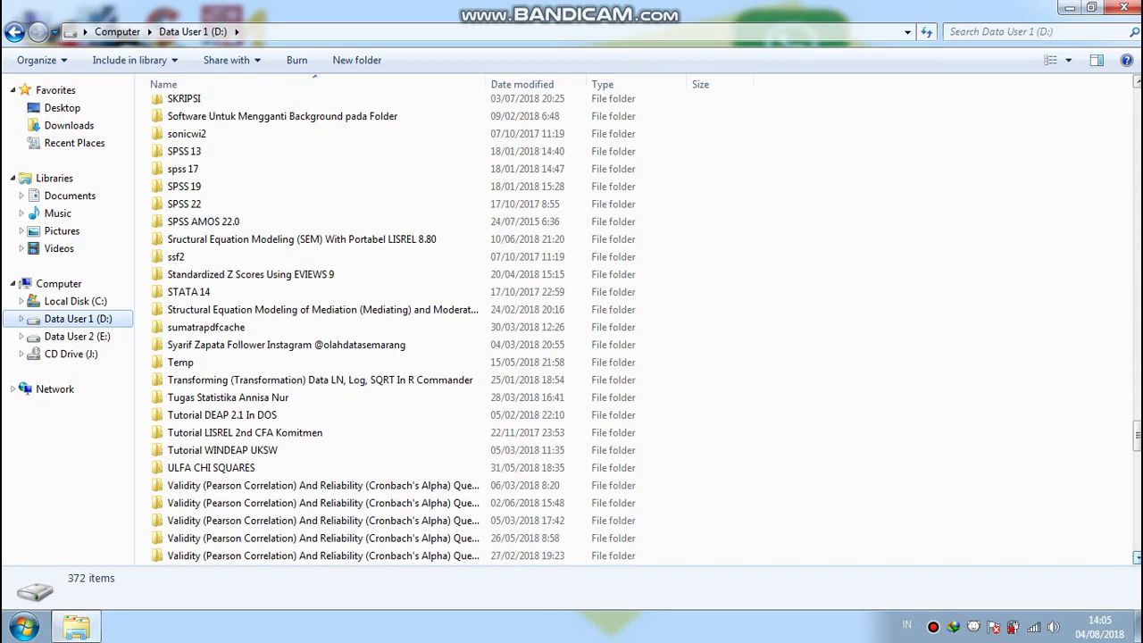
pyautogui.scroll(-3, 638, 330)
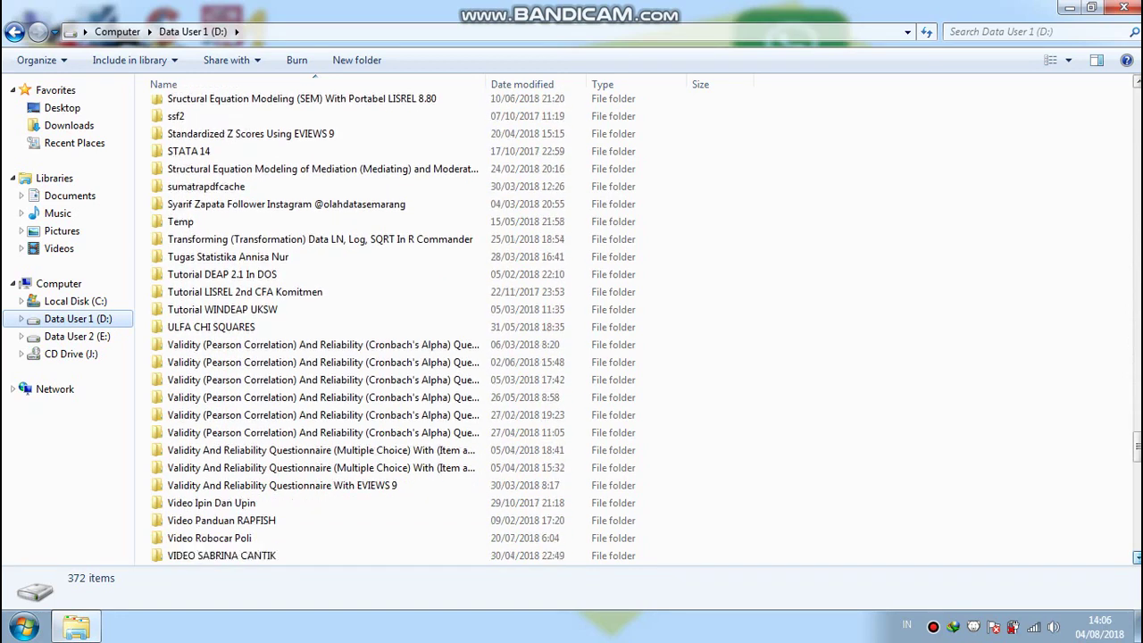
pyautogui.scroll(-2, 401, 326)
pyautogui.scroll(-2, 625, 428)
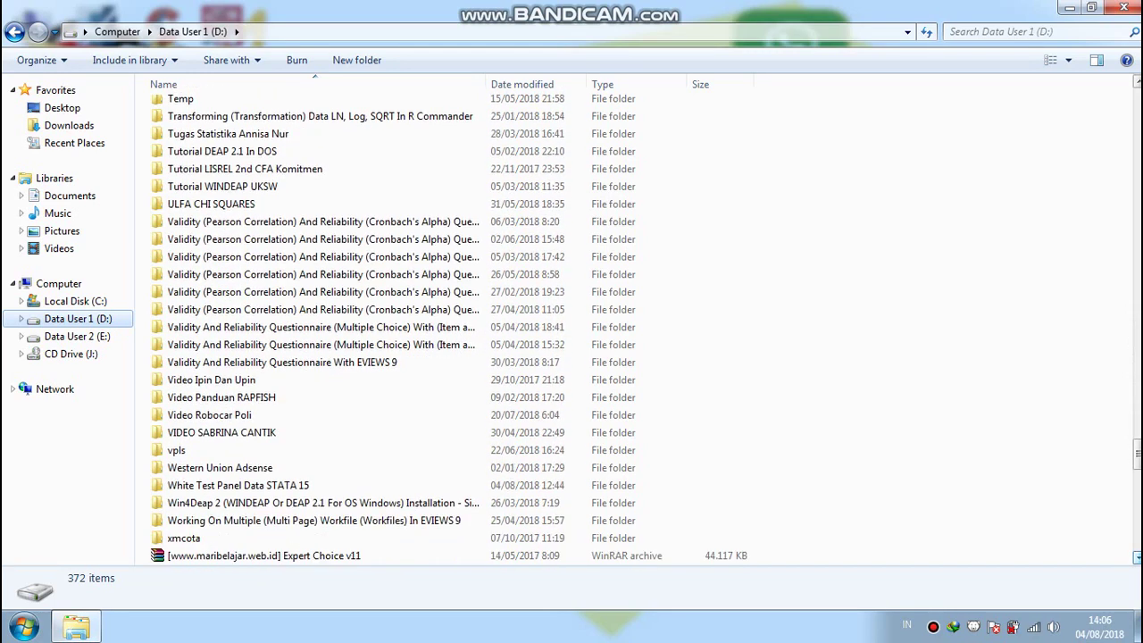
pyautogui.click(304, 485)
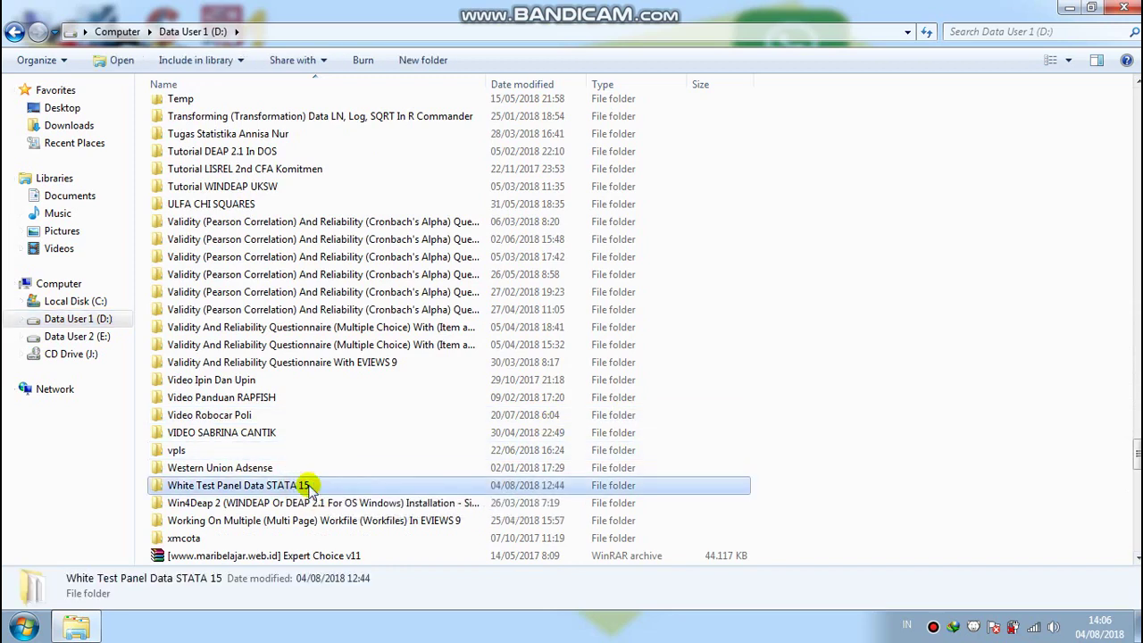
pyautogui.rightClick(306, 484)
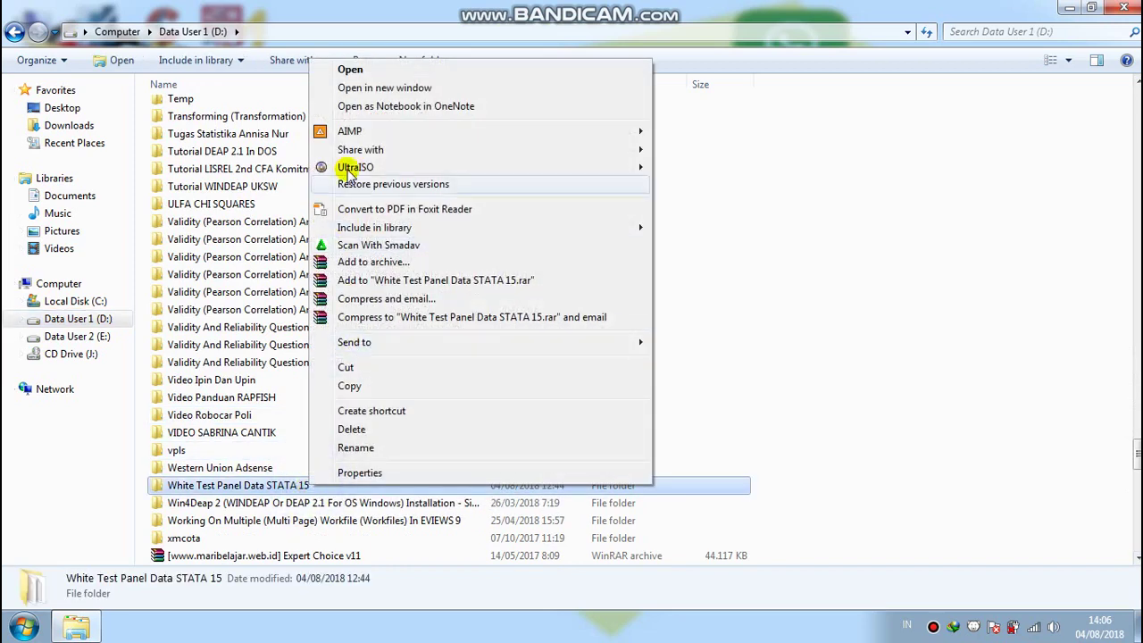
pyautogui.click(337, 68)
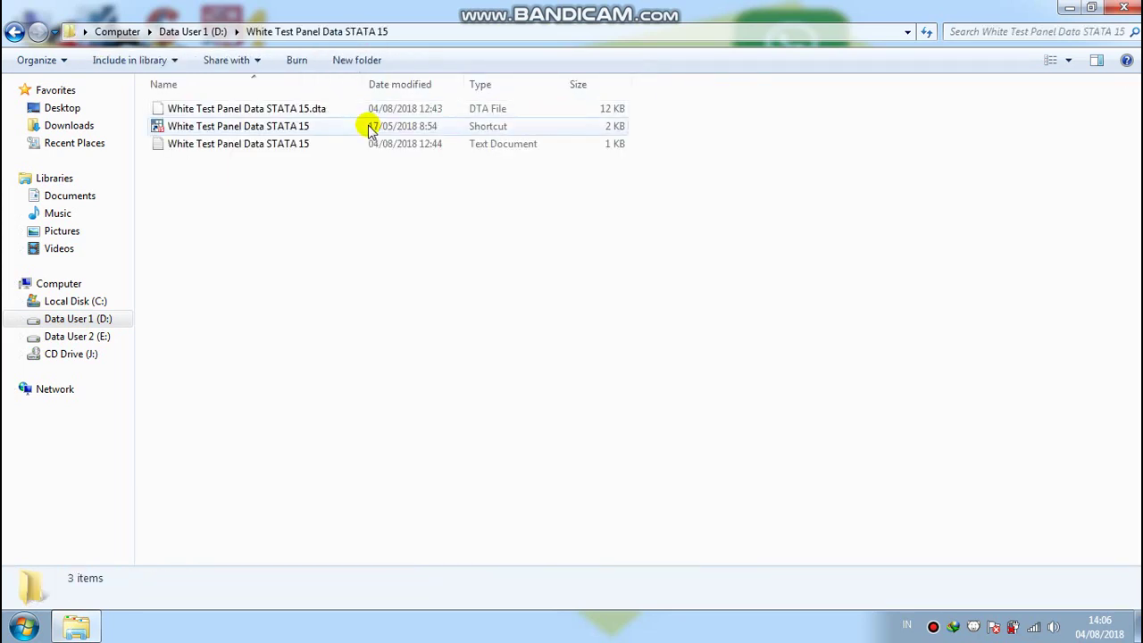
# Launch Stata from the "White Test Panel Data STATA 15" shortcut and allow the program to run
pyautogui.click(303, 129)
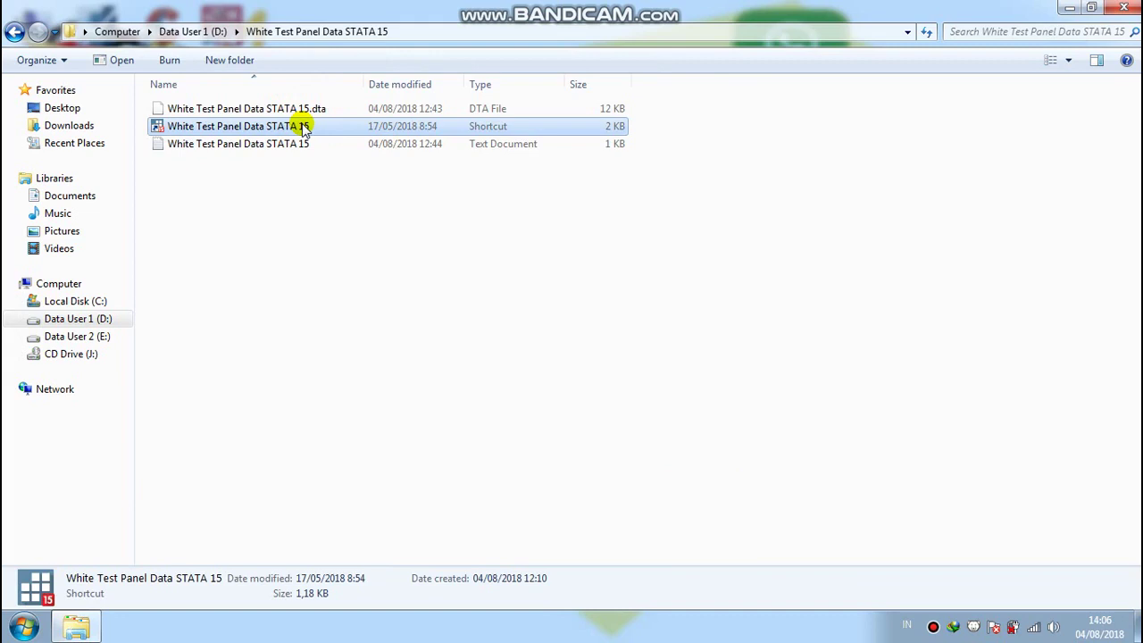
pyautogui.rightClick(304, 128)
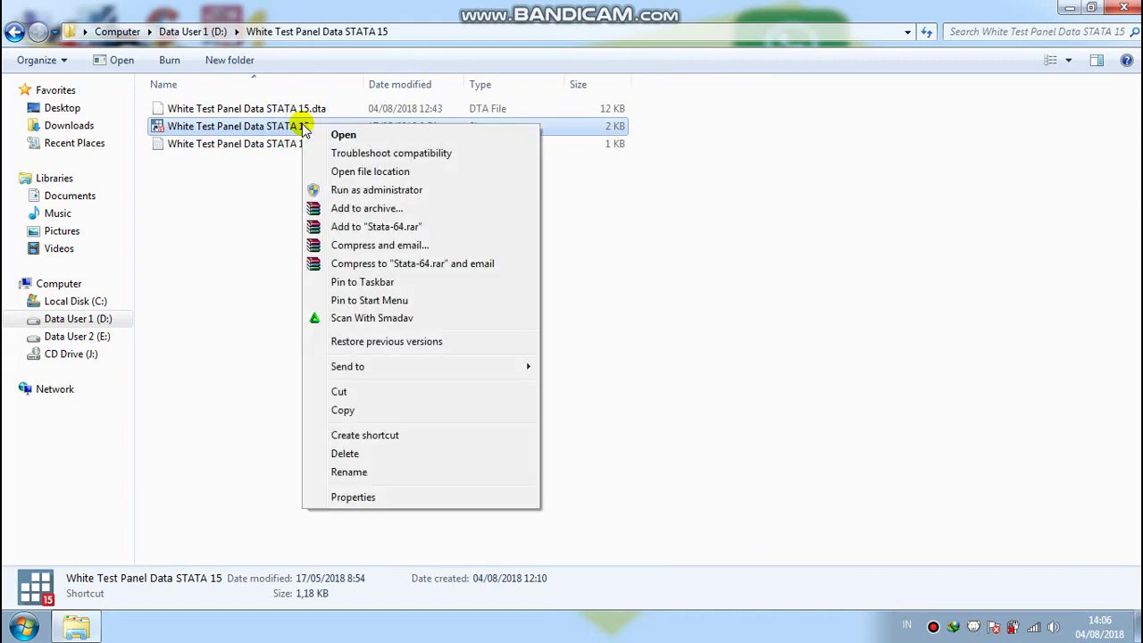
pyautogui.click(340, 135)
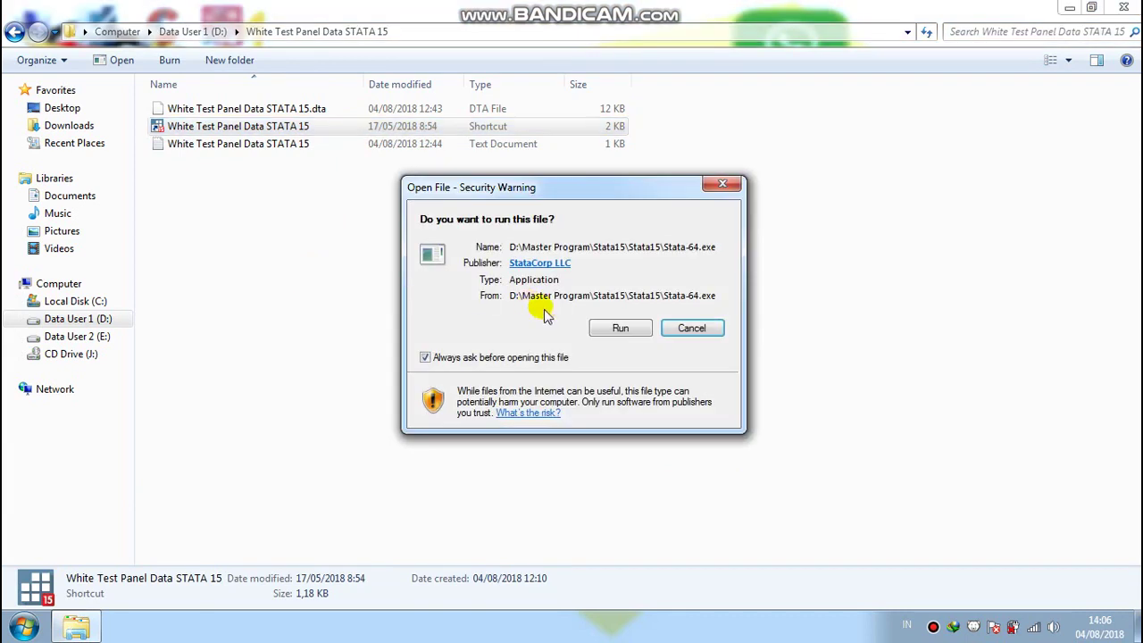
pyautogui.click(608, 329)
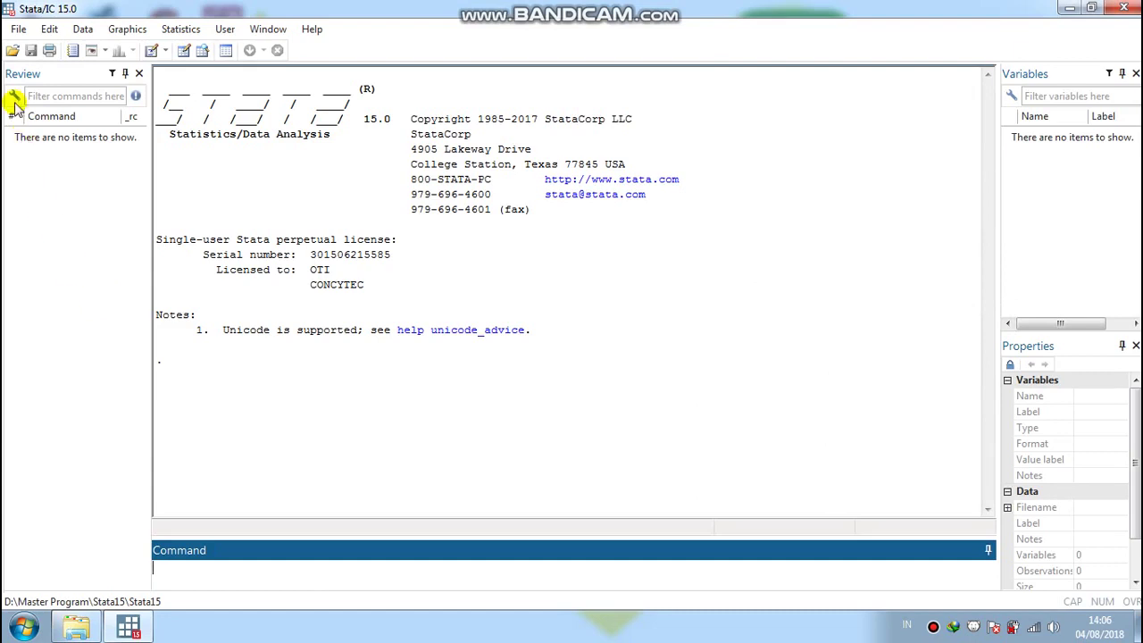
# Start opening a Stata data file and browse to the Data User 1 (D:) drive
pyautogui.click(16, 31)
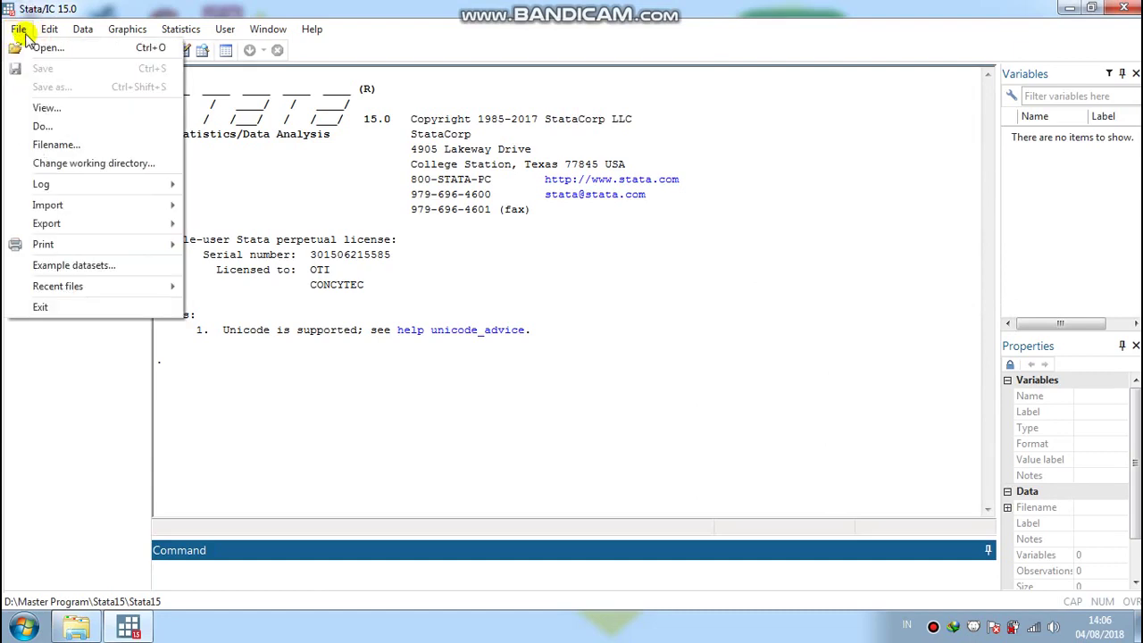
pyautogui.click(33, 50)
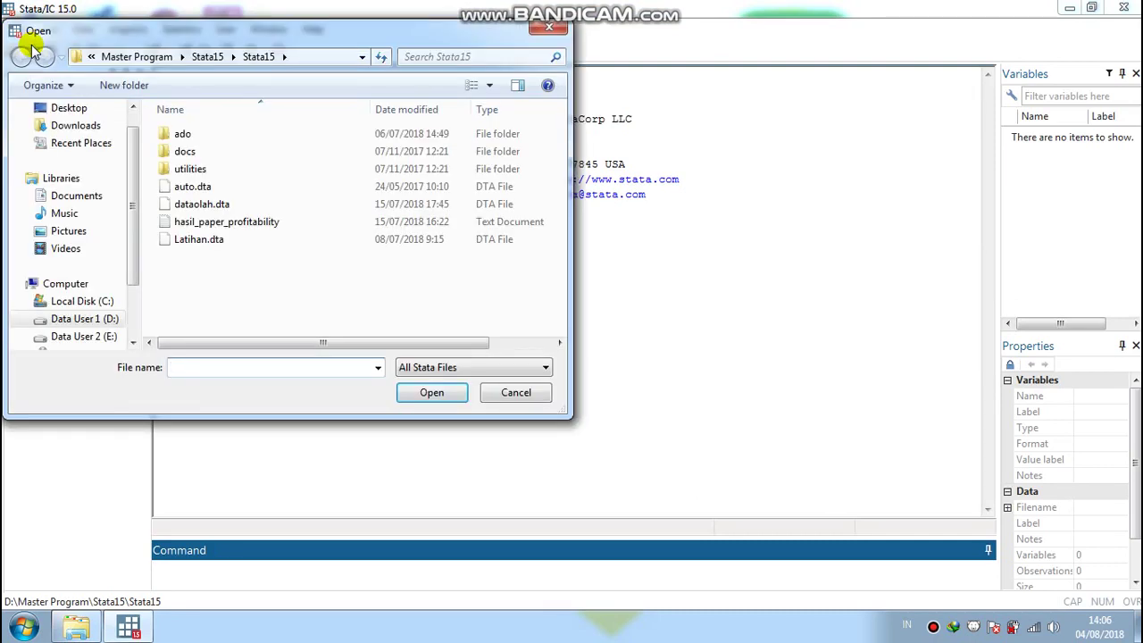
pyautogui.click(109, 319)
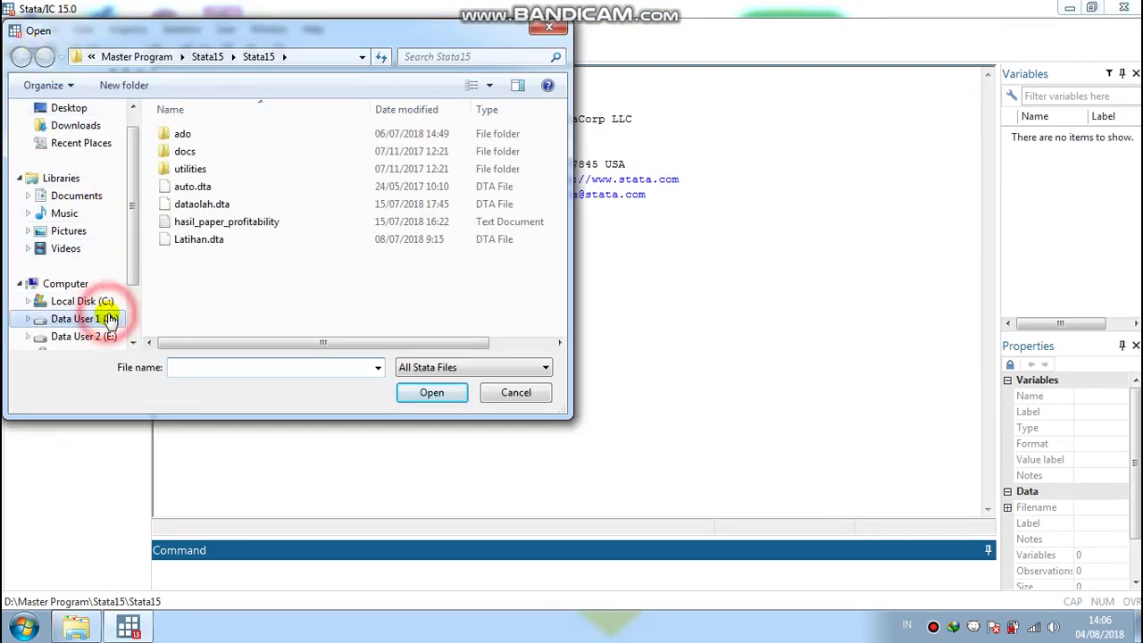
# Load the dataset "White Test Panel Data STATA 15.dta" from the "White Test Panel Data STATA 15" folder
pyautogui.scroll(-10, 500, 321)
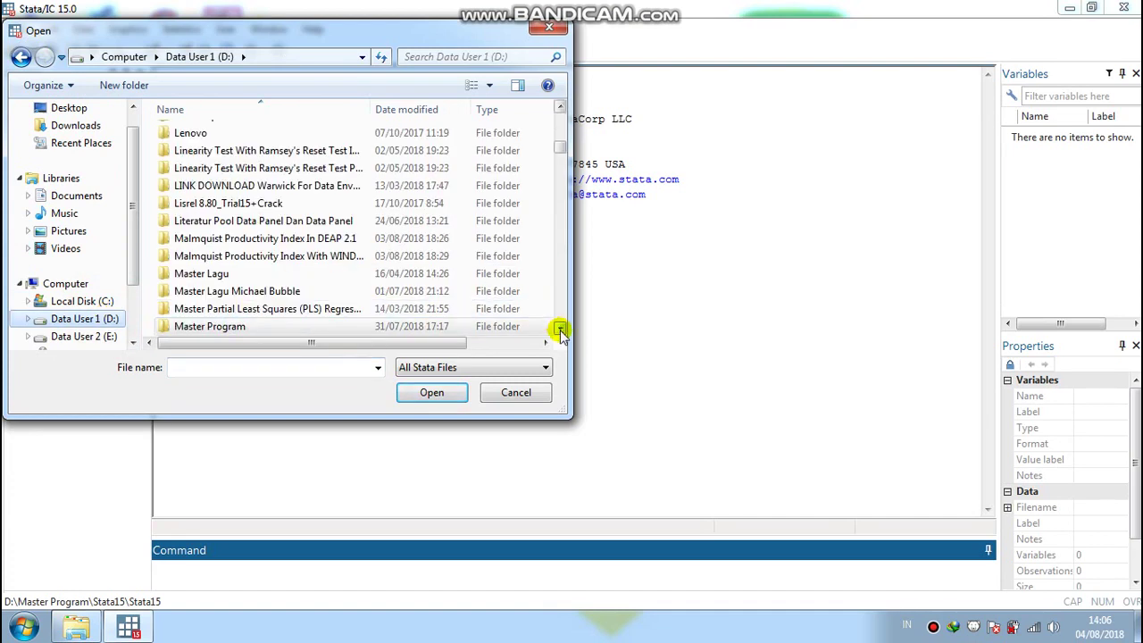
pyautogui.moveTo(560, 331); pyautogui.dragTo(560, 330)
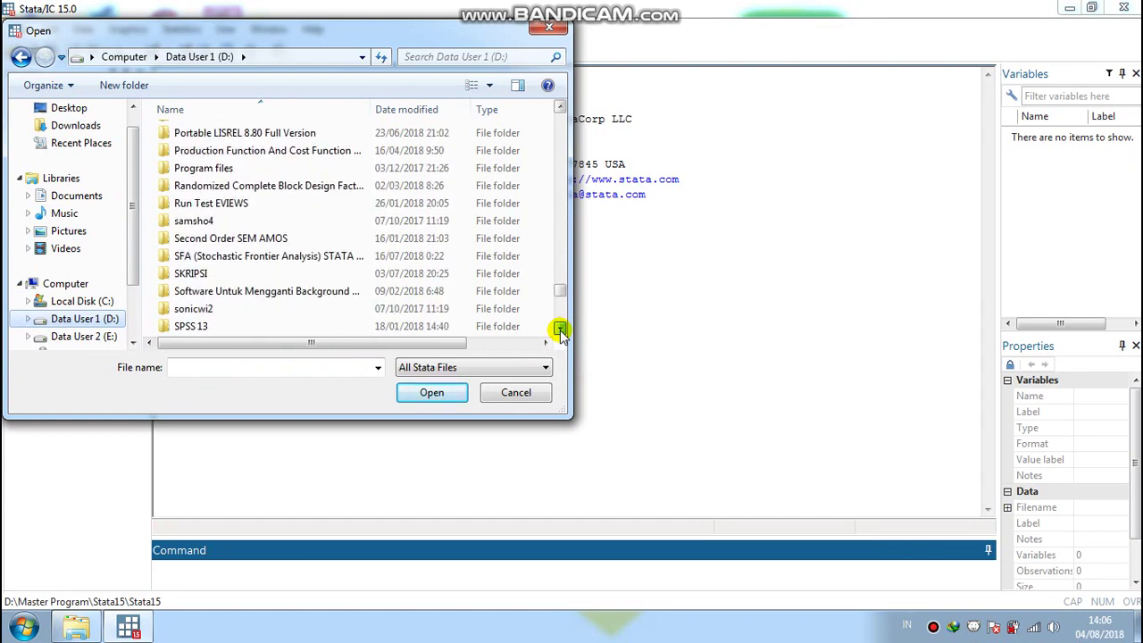
pyautogui.click(560, 329)
pyautogui.click(560, 330)
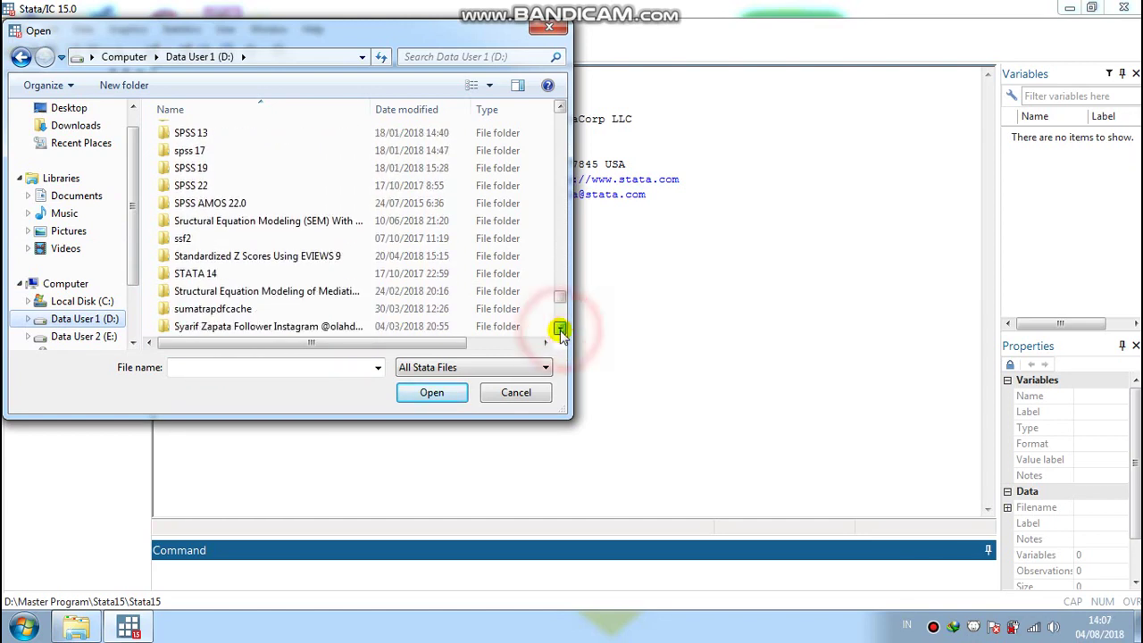
pyautogui.click(560, 330)
pyautogui.click(560, 329)
pyautogui.click(560, 329)
pyautogui.click(560, 330)
pyautogui.click(560, 330)
pyautogui.click(560, 329)
pyautogui.click(560, 329)
pyautogui.click(560, 330)
pyautogui.click(560, 329)
pyautogui.click(560, 329)
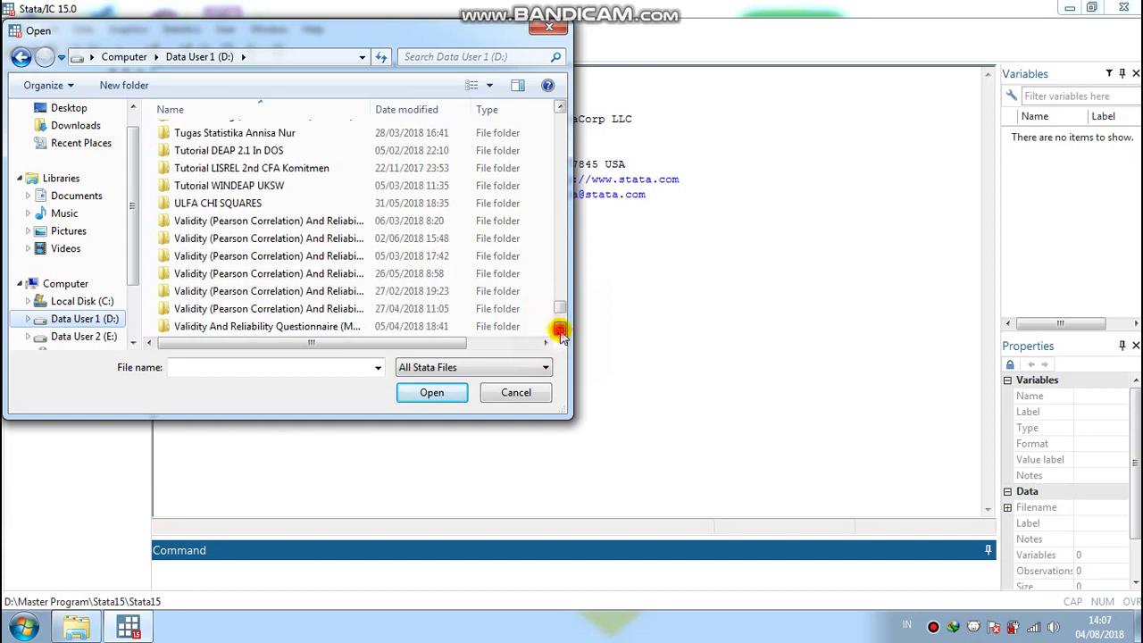
pyautogui.click(560, 329)
pyautogui.click(560, 329)
pyautogui.click(560, 330)
pyautogui.click(560, 329)
pyautogui.click(560, 330)
pyautogui.click(560, 329)
pyautogui.click(560, 329)
pyautogui.click(560, 329)
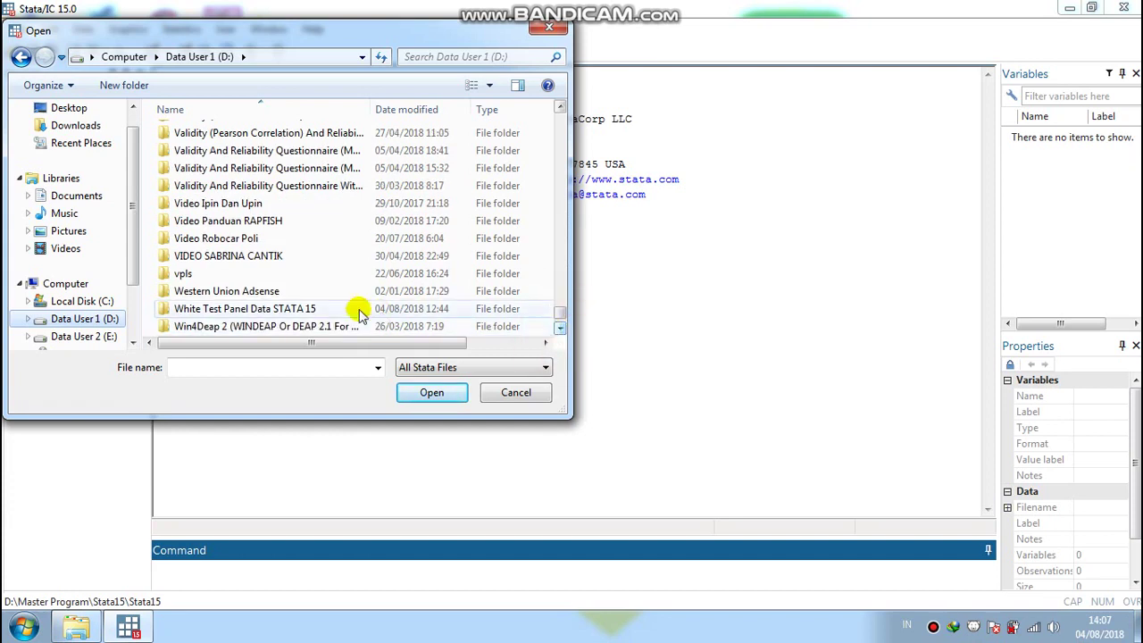
pyautogui.click(311, 308)
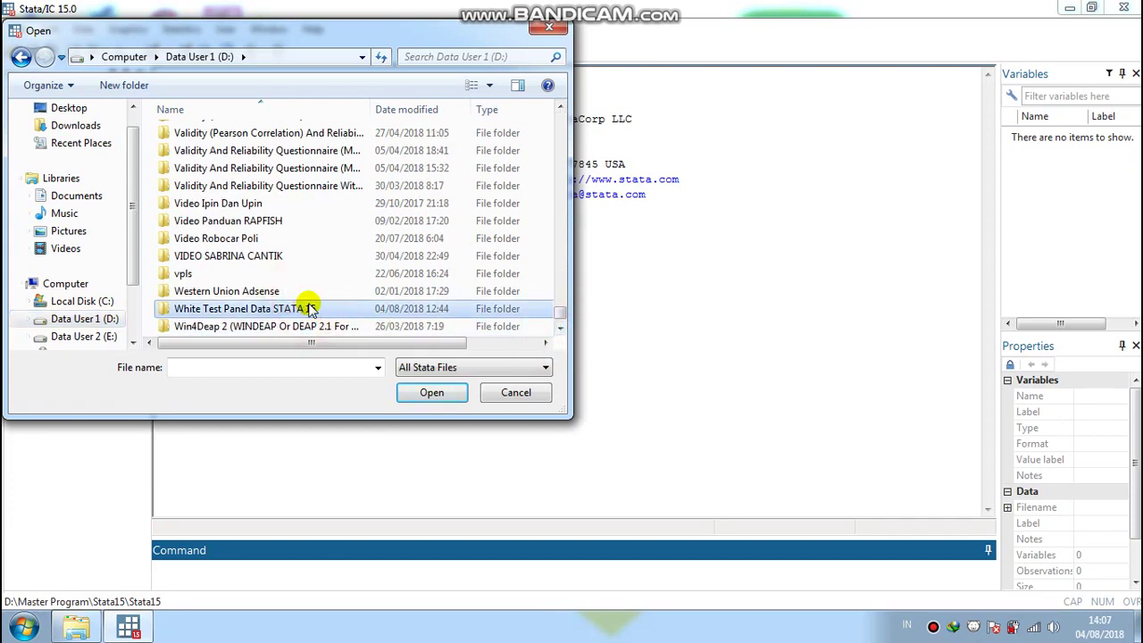
pyautogui.click(413, 395)
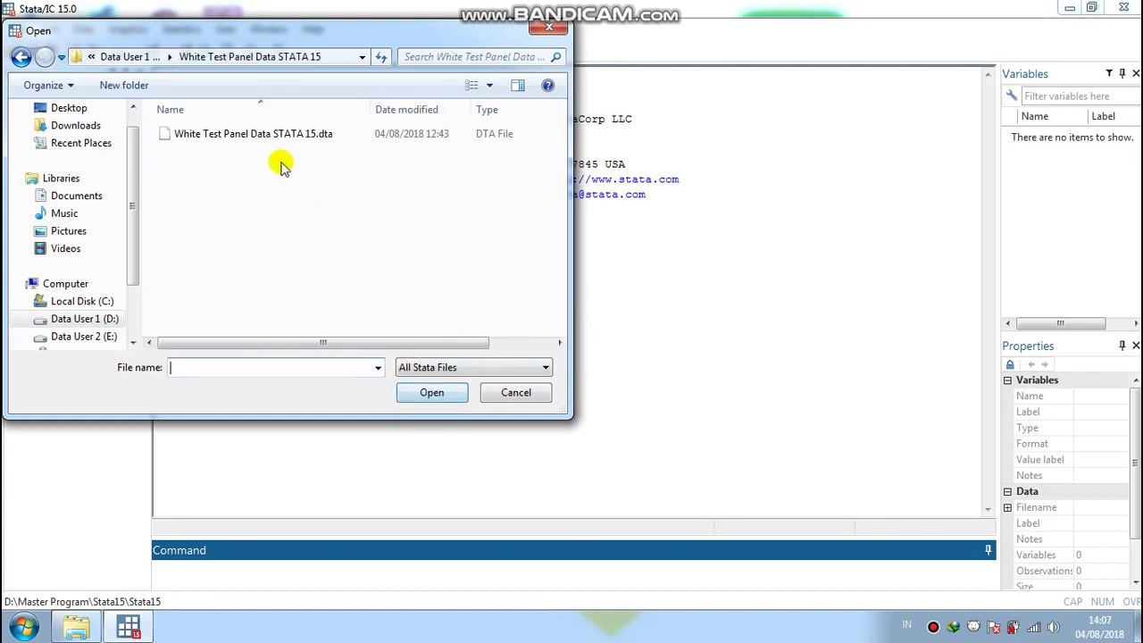
pyautogui.click(273, 146)
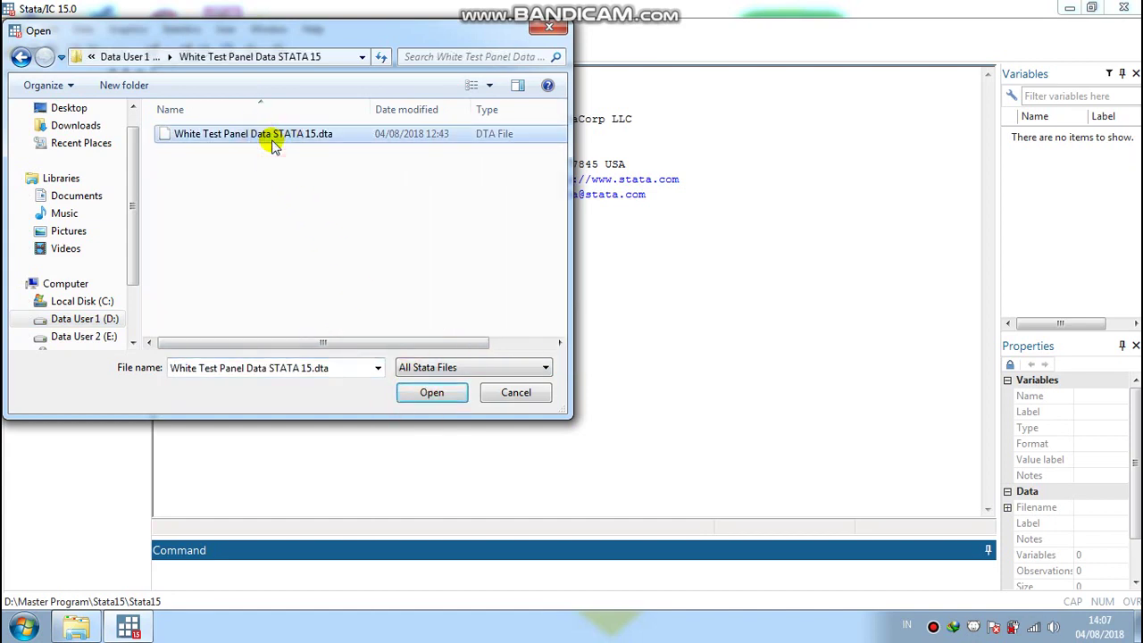
pyautogui.click(433, 393)
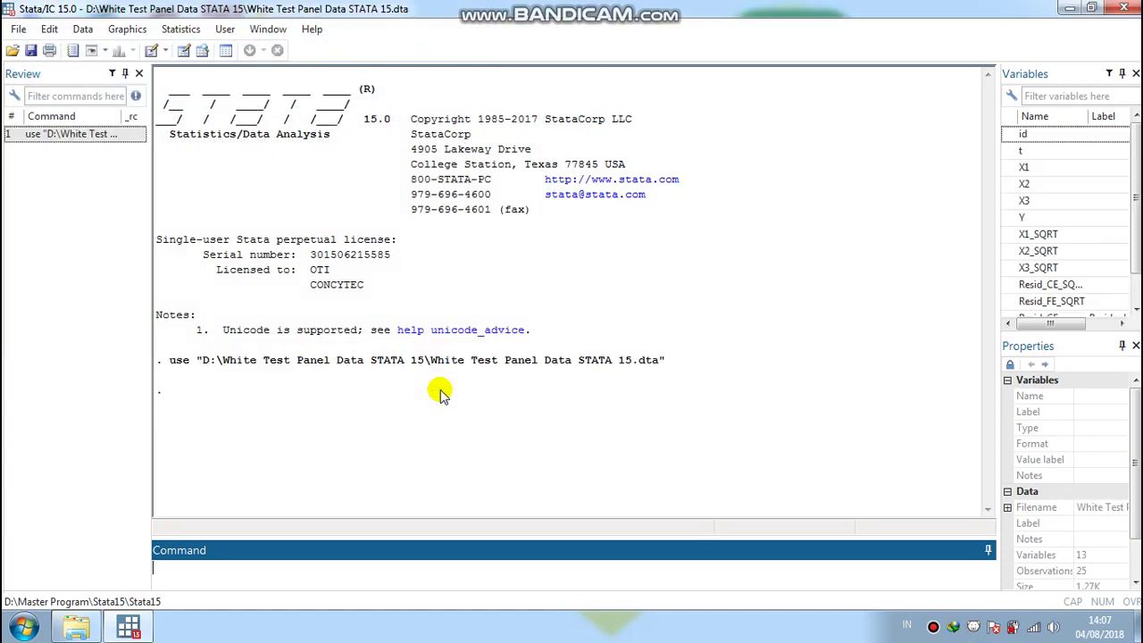
# Examine the loaded panel data in the Data Editor in edit mode and return to the main Stata window
pyautogui.click(83, 31)
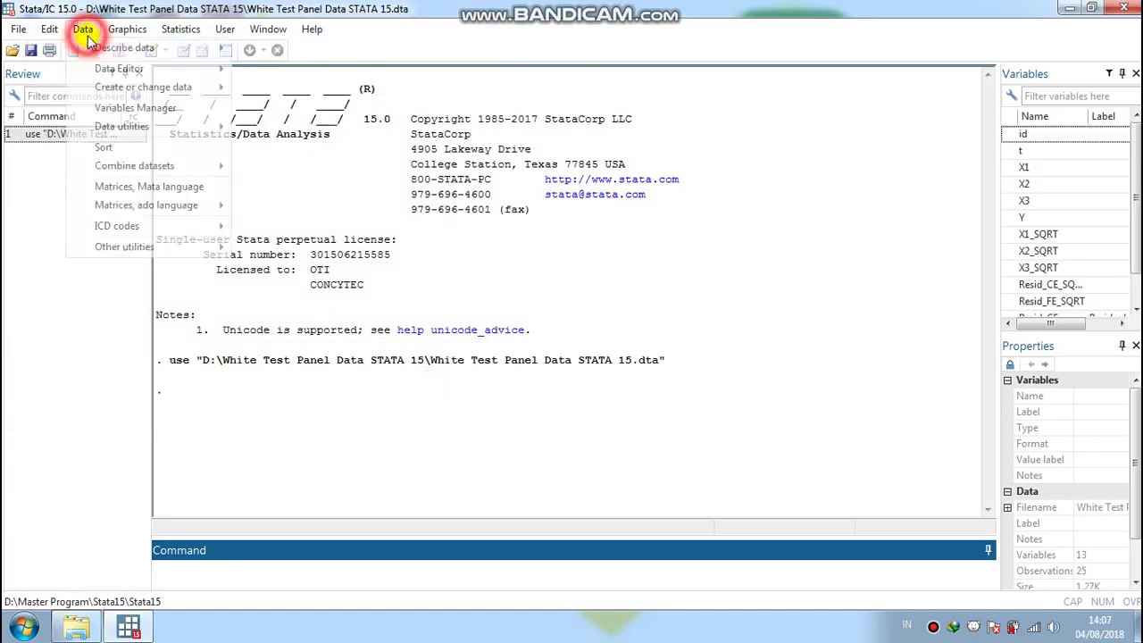
pyautogui.moveTo(107, 68)
pyautogui.click(269, 71)
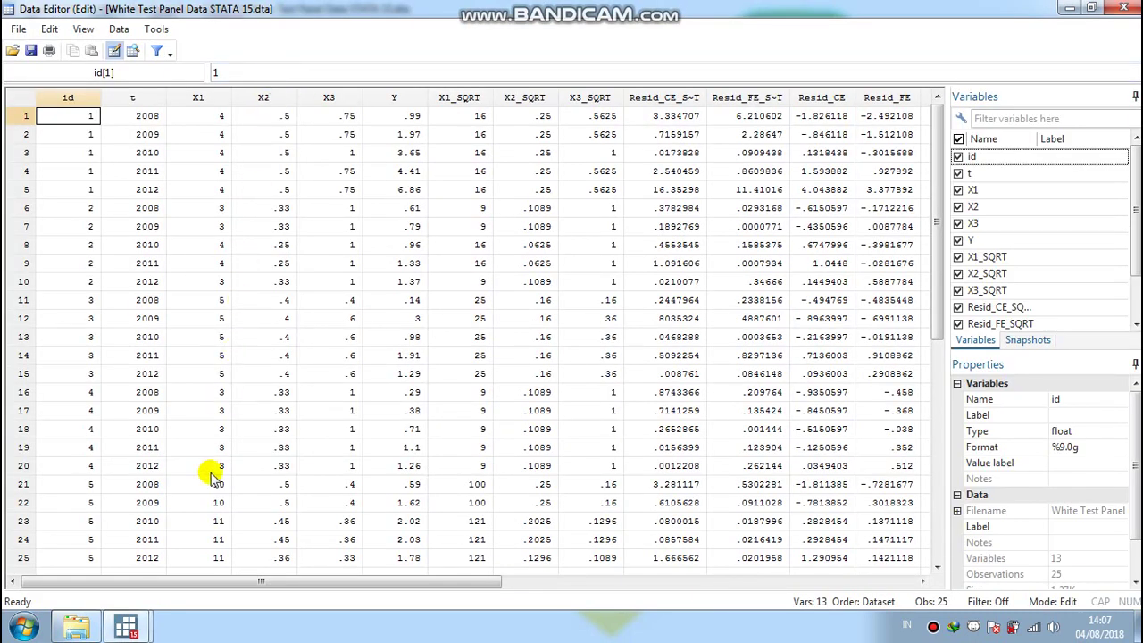
pyautogui.click(136, 625)
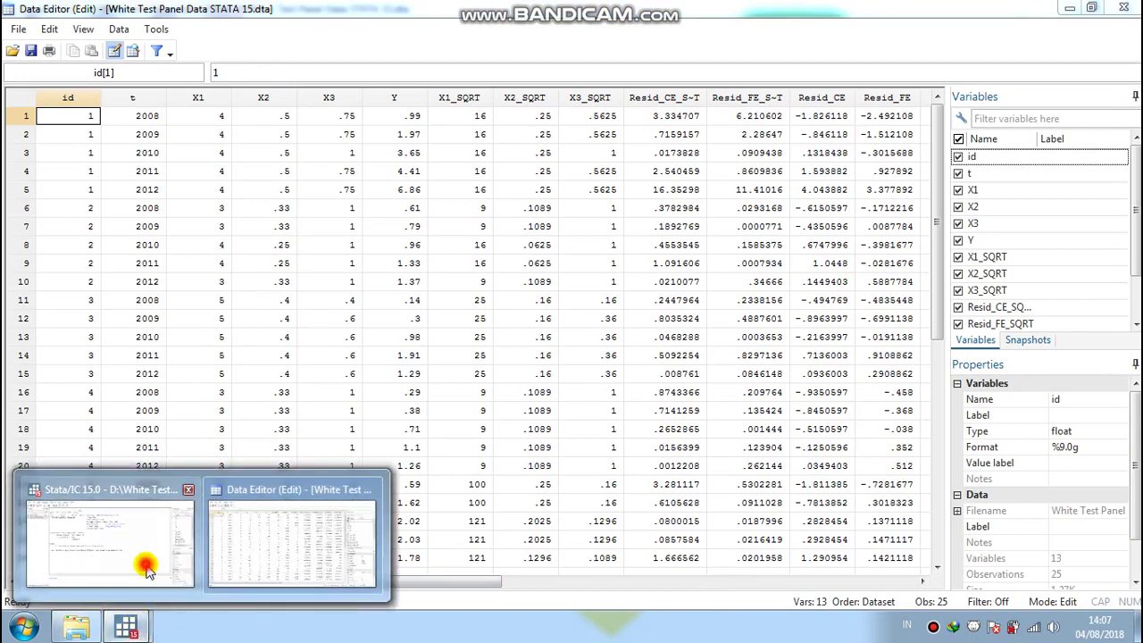
pyautogui.click(146, 571)
# Start a linear regression model and set Y as its dependent variable
pyautogui.click(181, 30)
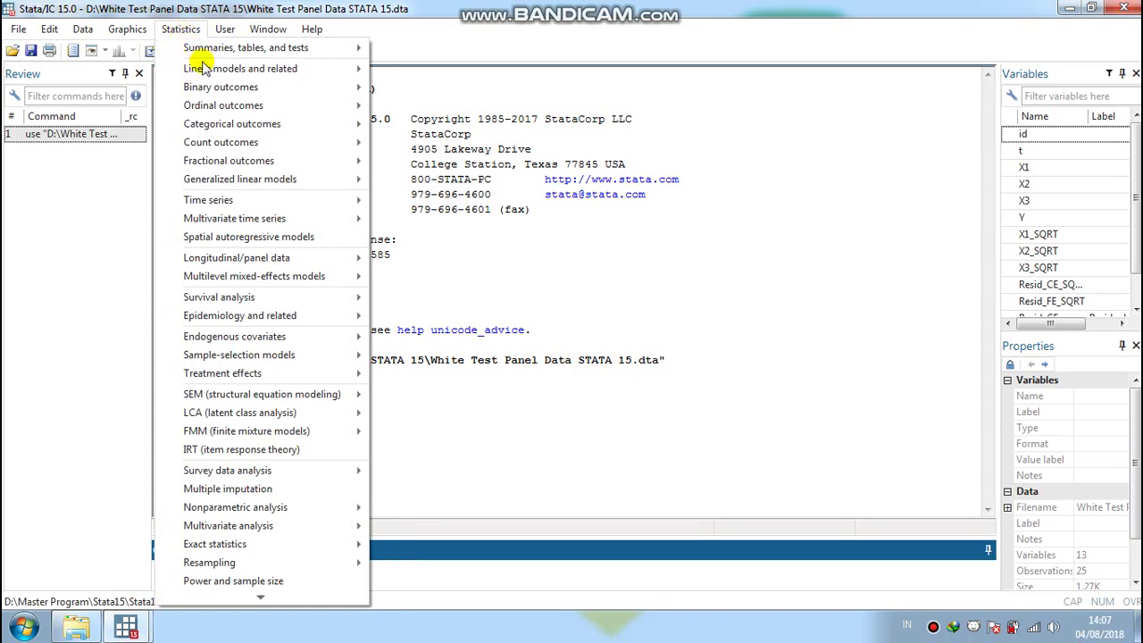
pyautogui.moveTo(234, 68)
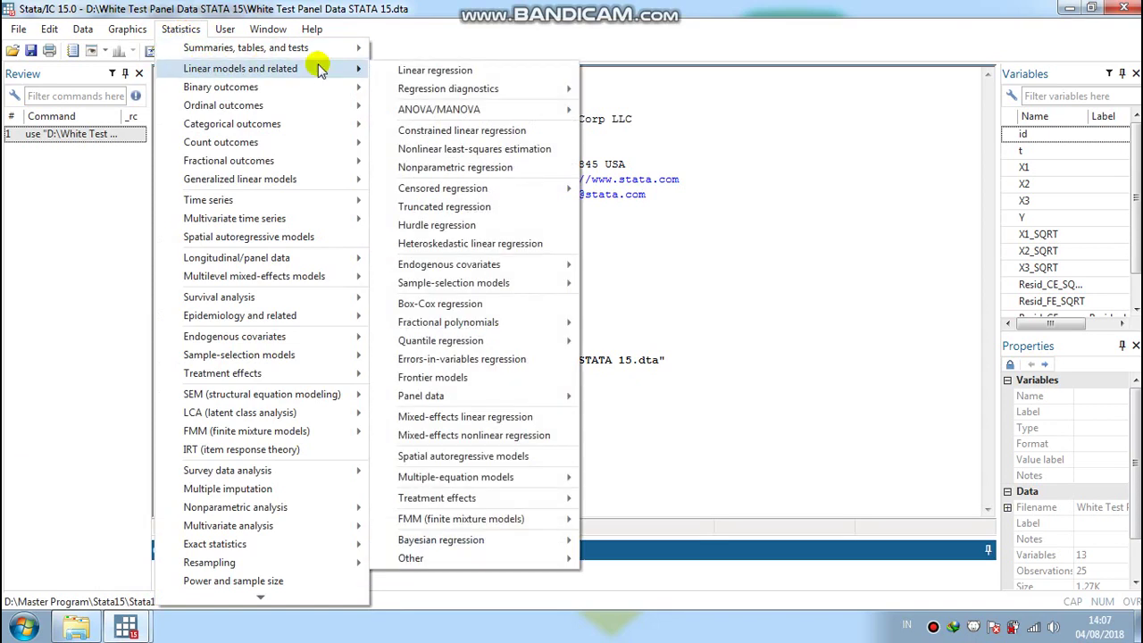
pyautogui.click(398, 71)
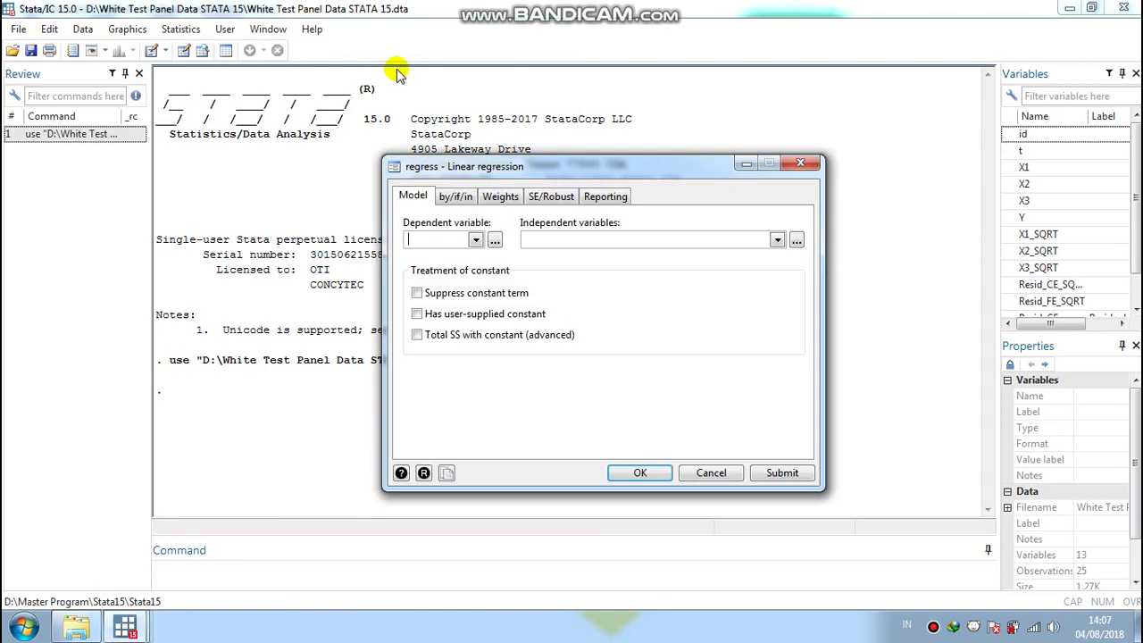
pyautogui.click(475, 240)
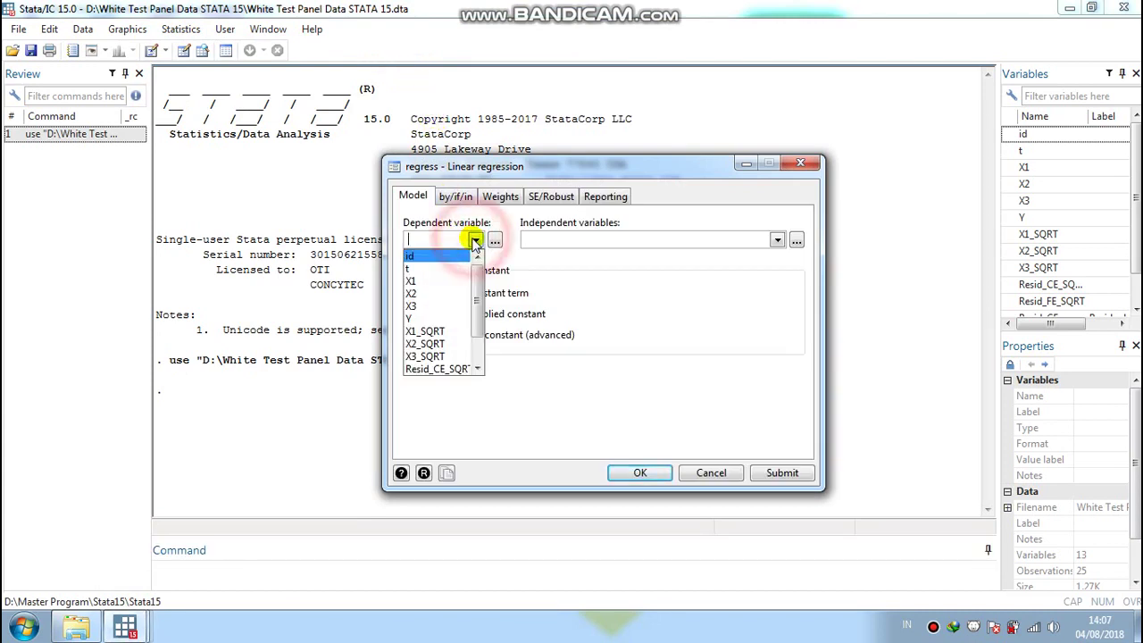
pyautogui.click(456, 318)
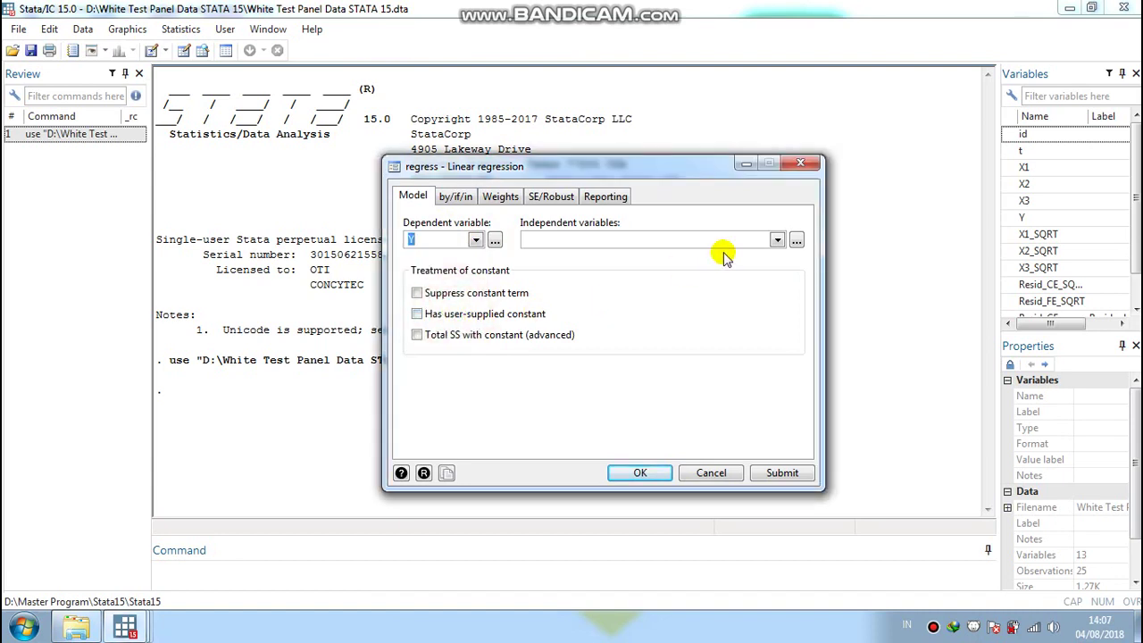
# Add X1, X2 and X3 as the independent variables and run the linear regression of Y
pyautogui.click(775, 240)
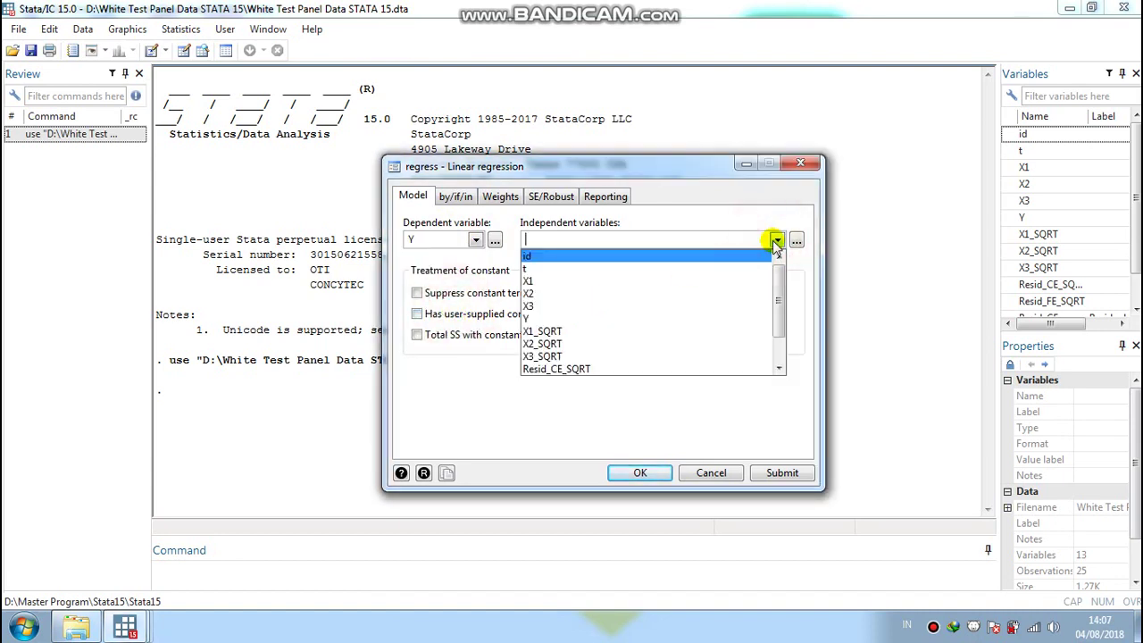
pyautogui.click(737, 283)
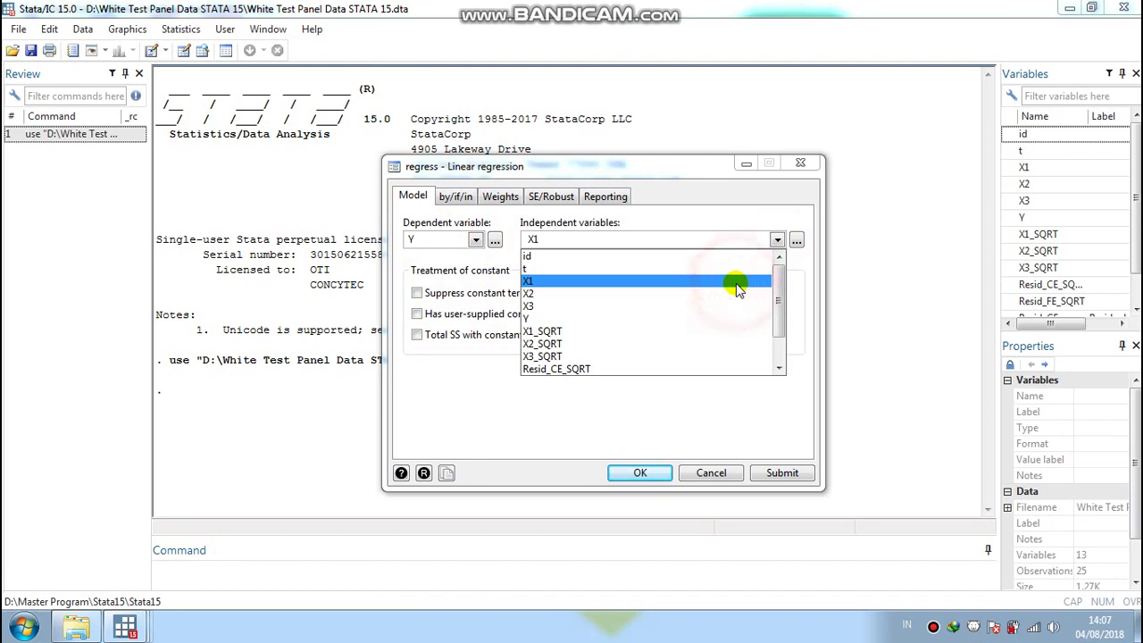
pyautogui.click(737, 298)
pyautogui.click(754, 306)
pyautogui.click(791, 305)
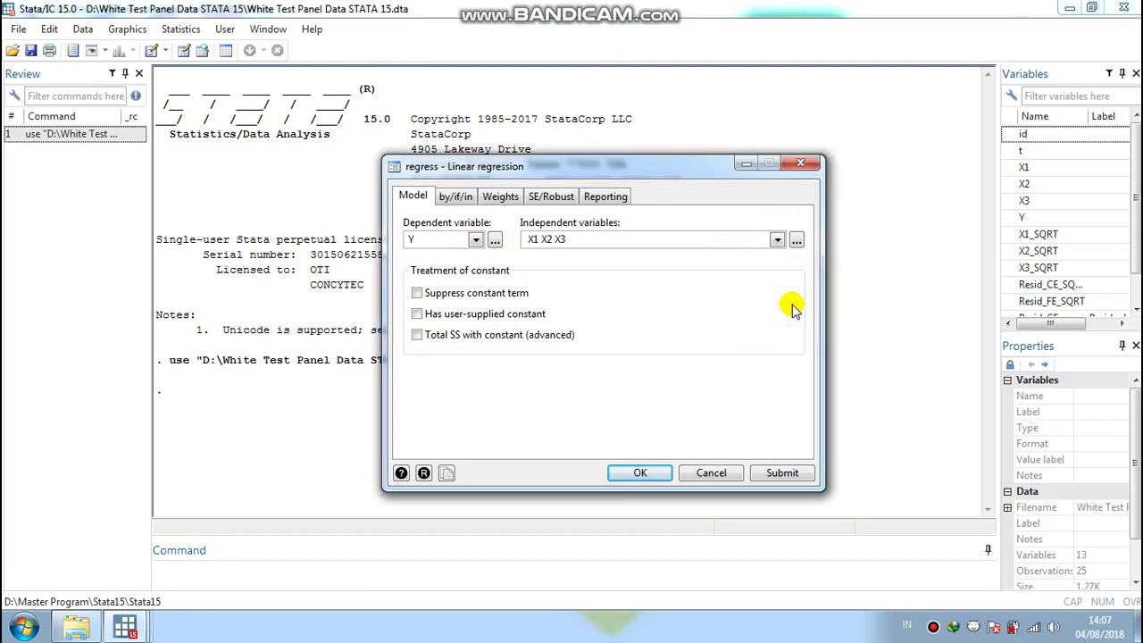
pyautogui.click(641, 472)
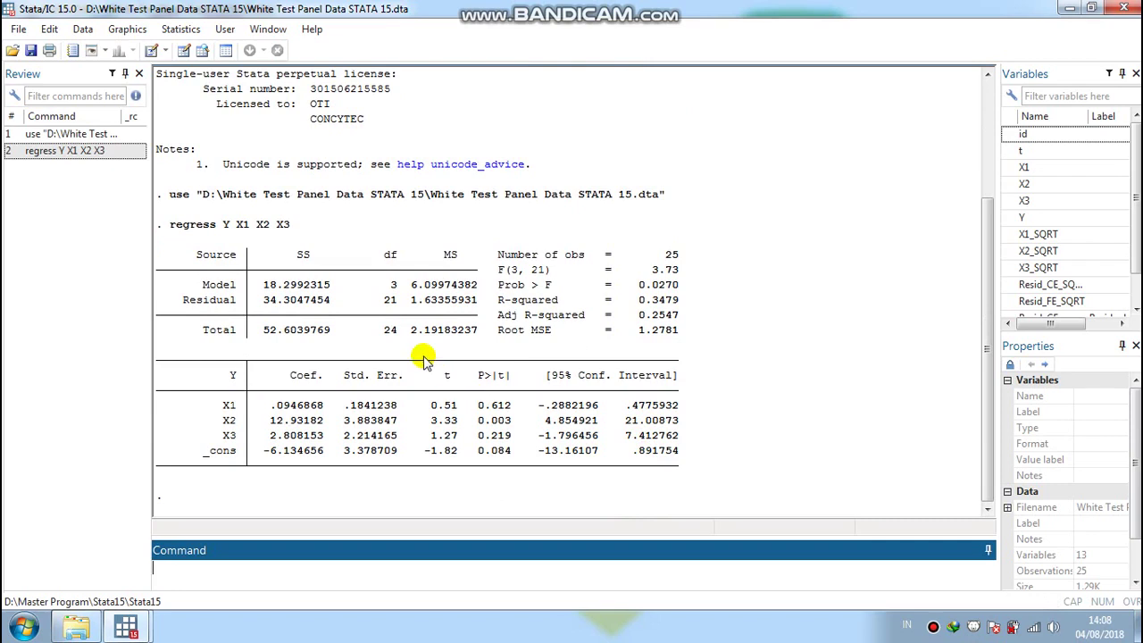
# Set up another linear regression with Resid_CE_SQRT as the dependent variable
pyautogui.click(181, 29)
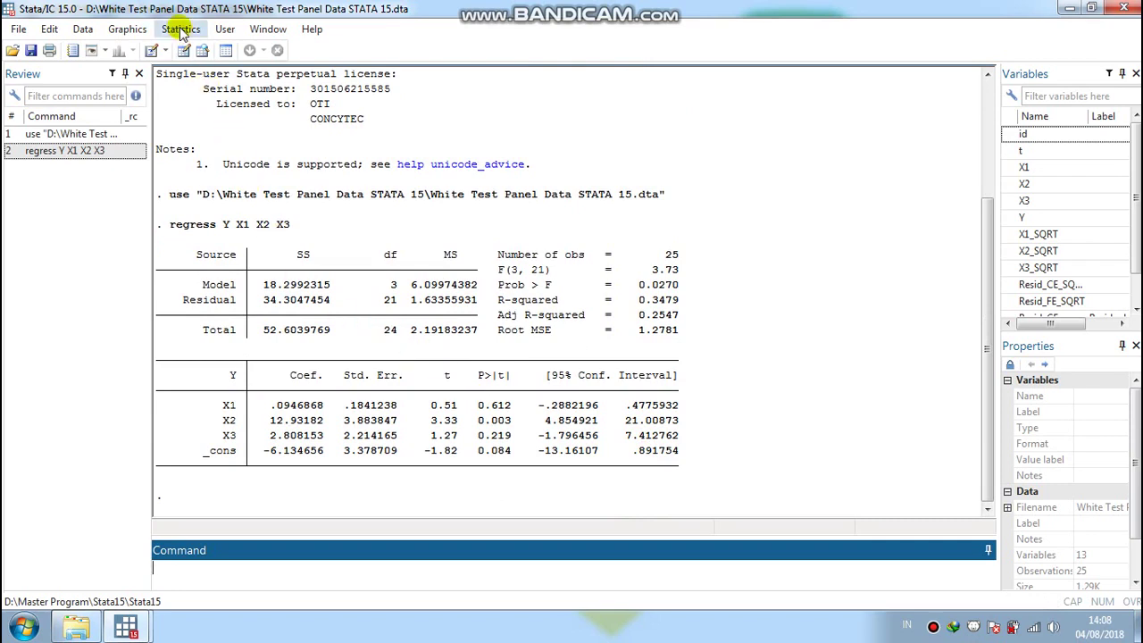
pyautogui.click(181, 30)
pyautogui.moveTo(295, 69)
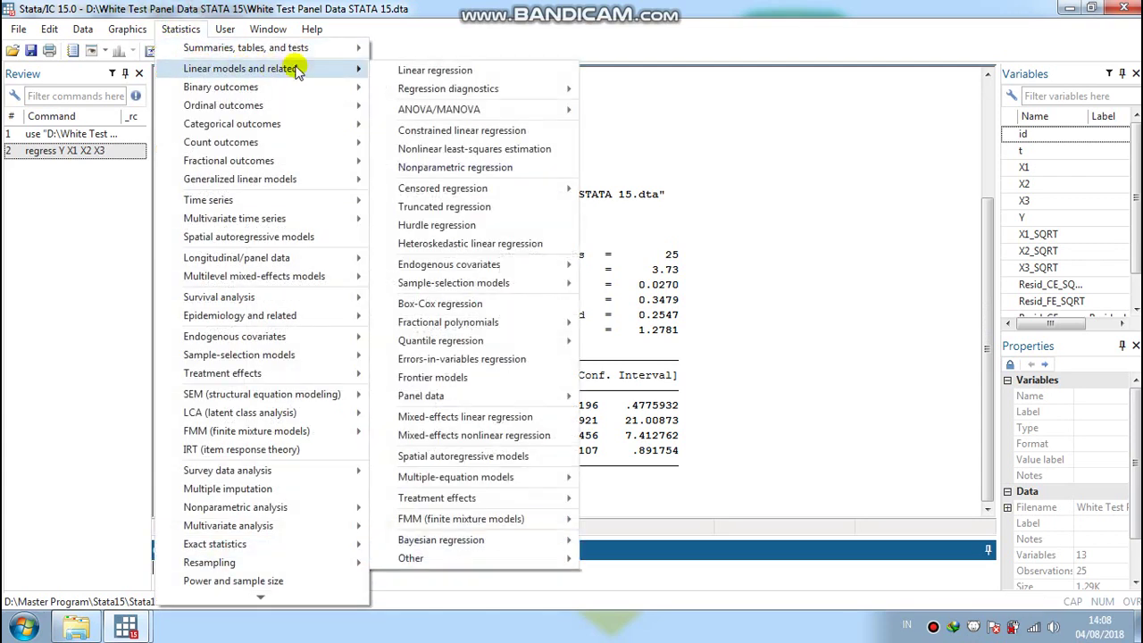
pyautogui.click(402, 70)
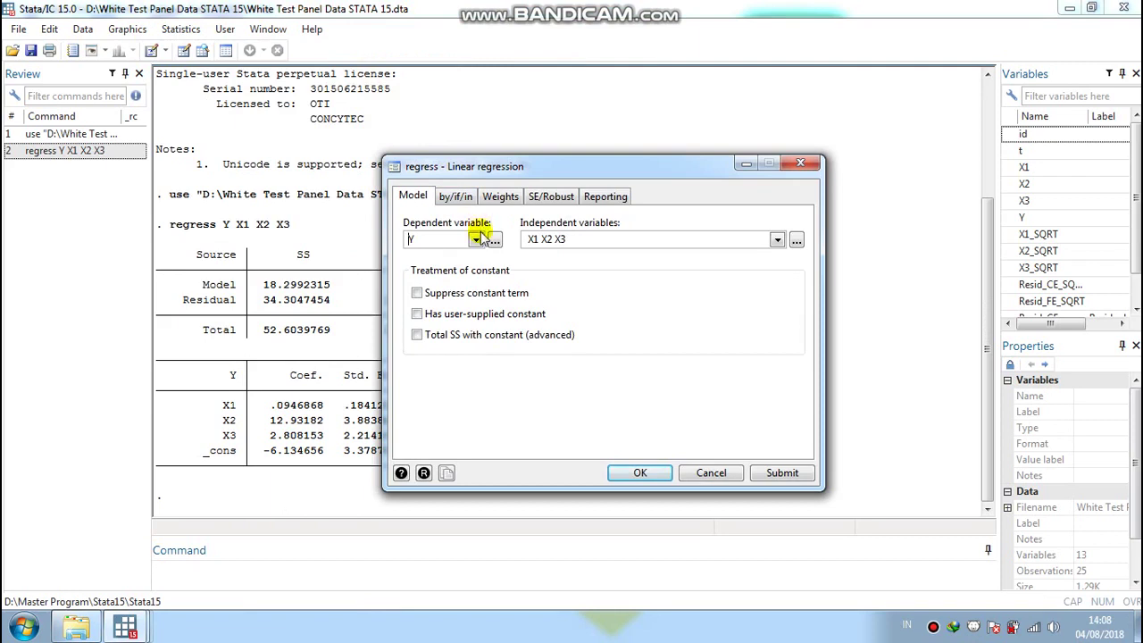
pyautogui.click(478, 240)
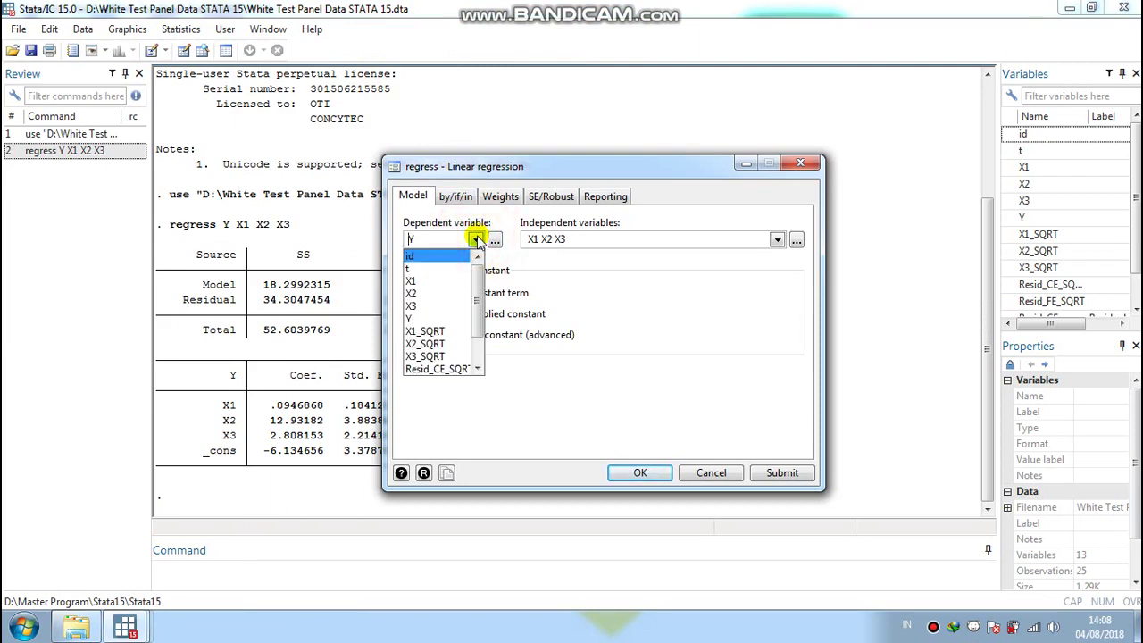
pyautogui.click(477, 280)
pyautogui.moveTo(477, 281); pyautogui.dragTo(477, 314)
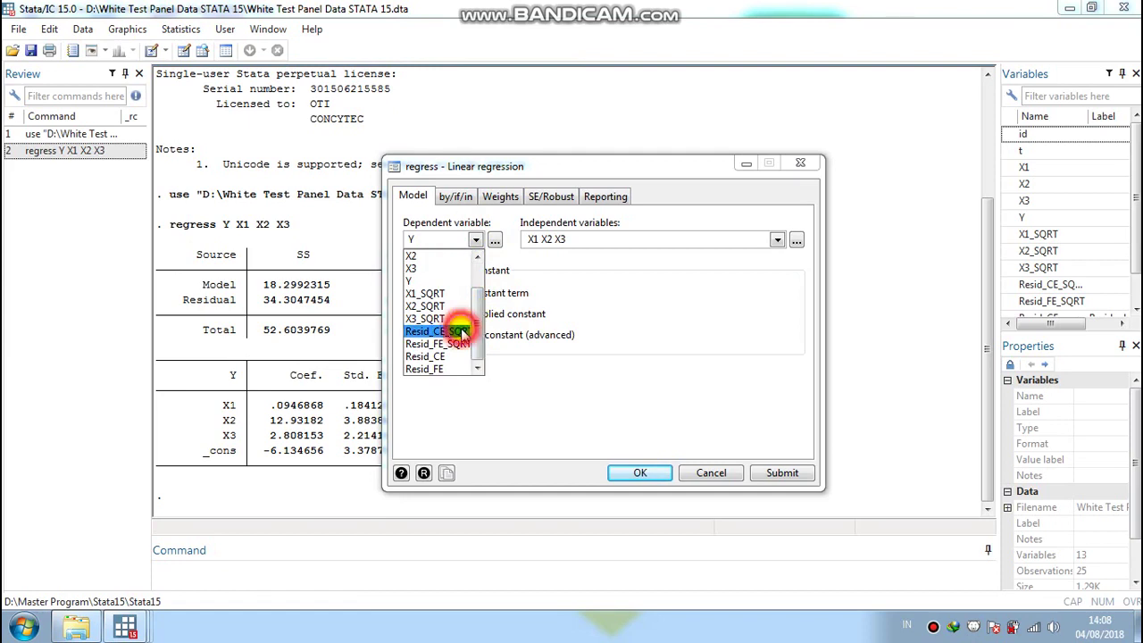
pyautogui.click(463, 331)
# Clear X1, X2 and X3 from the independent variables of the Resid_CE_SQRT regression
pyautogui.click(581, 239)
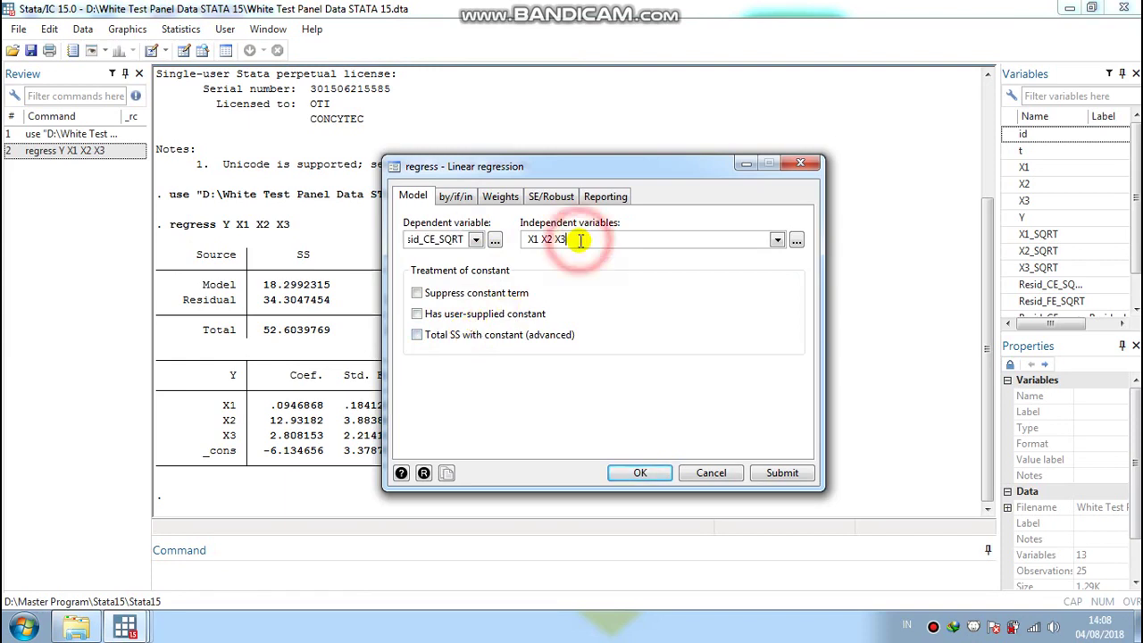
pyautogui.press('BackSpace')
pyautogui.press('BackSpace')
pyautogui.press('BackSpace')
pyautogui.press('BackSpace')
pyautogui.press('BackSpace')
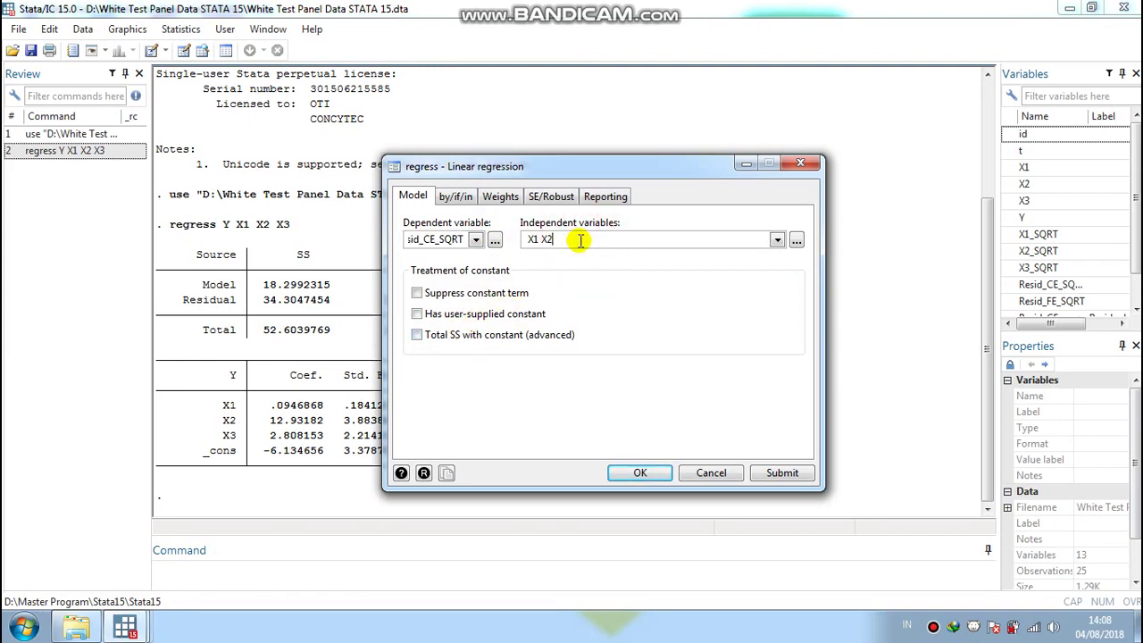
pyautogui.press('BackSpace')
pyautogui.press('BackSpace')
pyautogui.press('BackSpace')
# Choose X1_SQRT, X2_SQRT and X3_SQRT as the independent variables and run the Resid_CE_SQRT regression
pyautogui.click(777, 240)
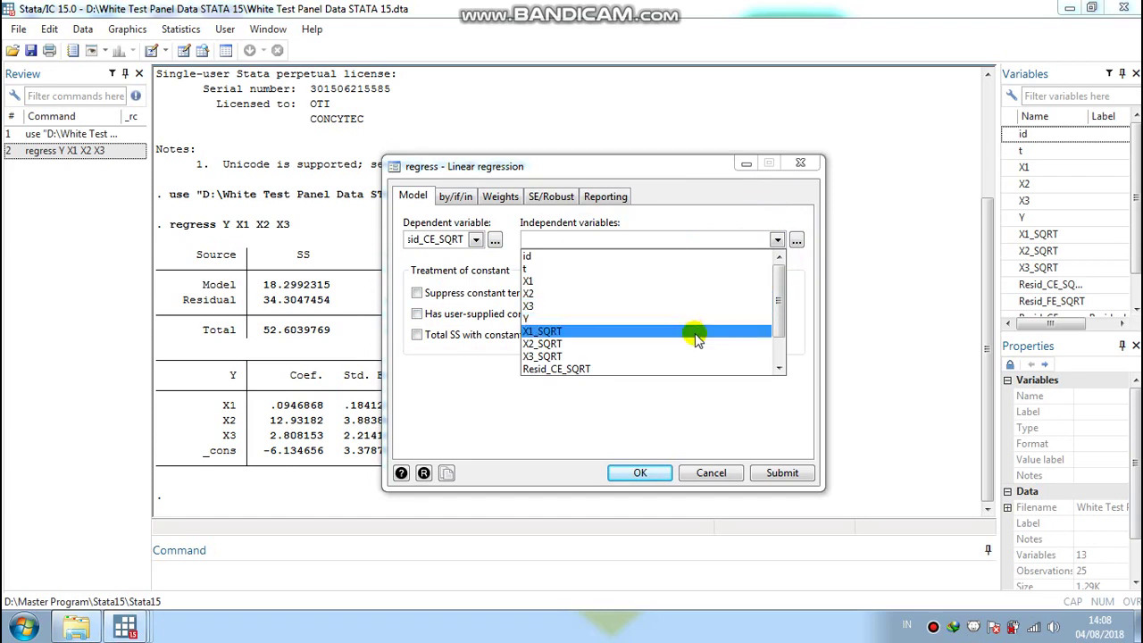
pyautogui.click(695, 334)
pyautogui.click(696, 345)
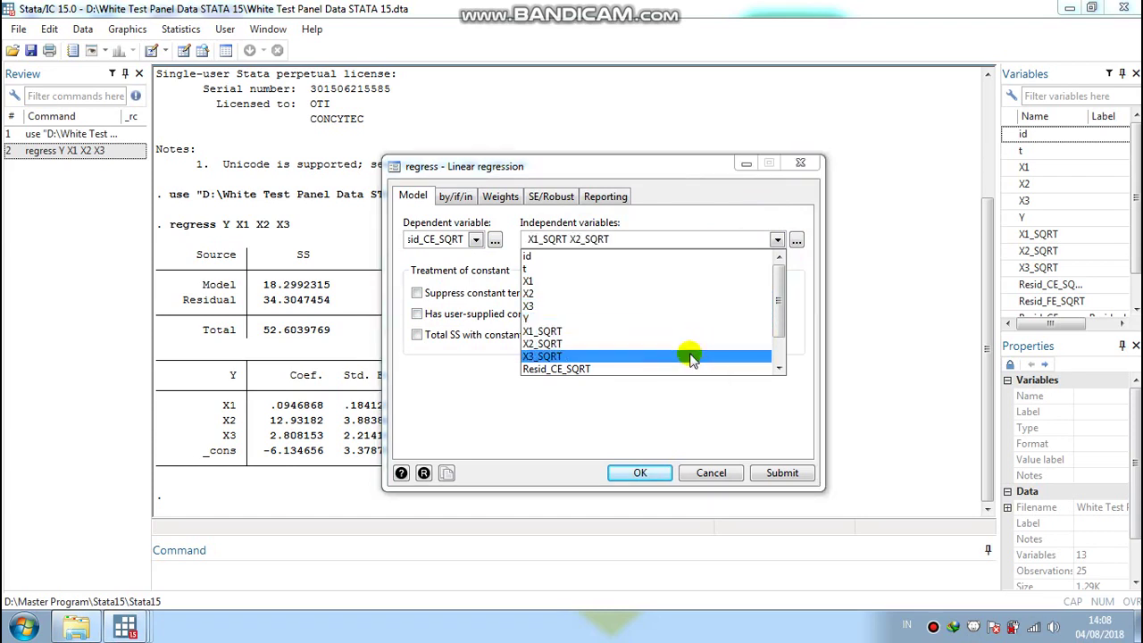
pyautogui.click(690, 357)
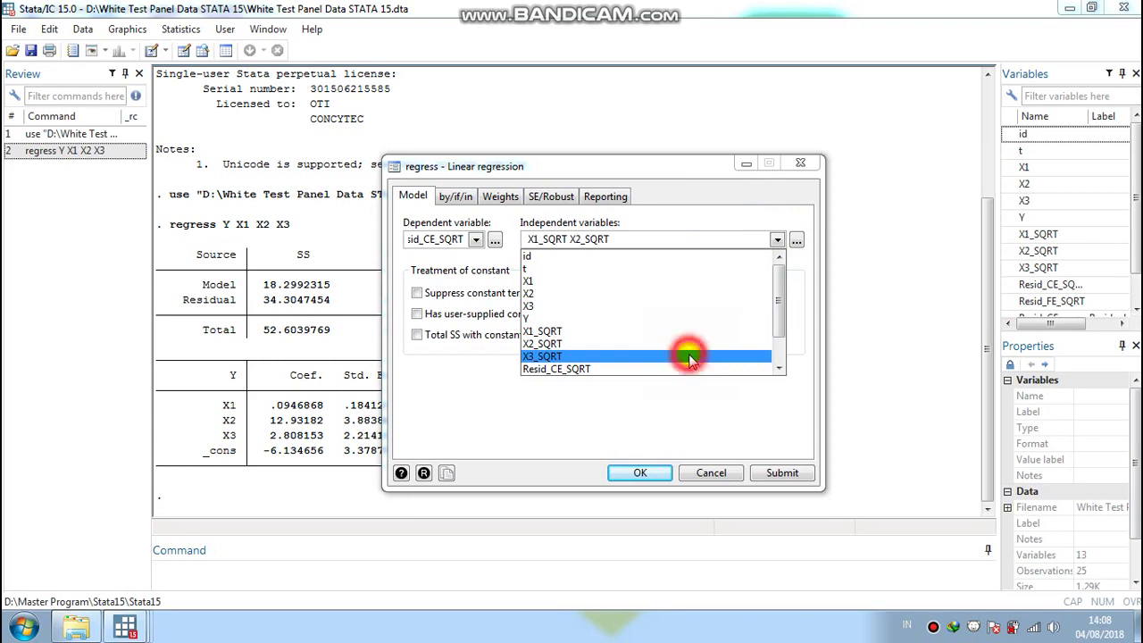
pyautogui.click(794, 366)
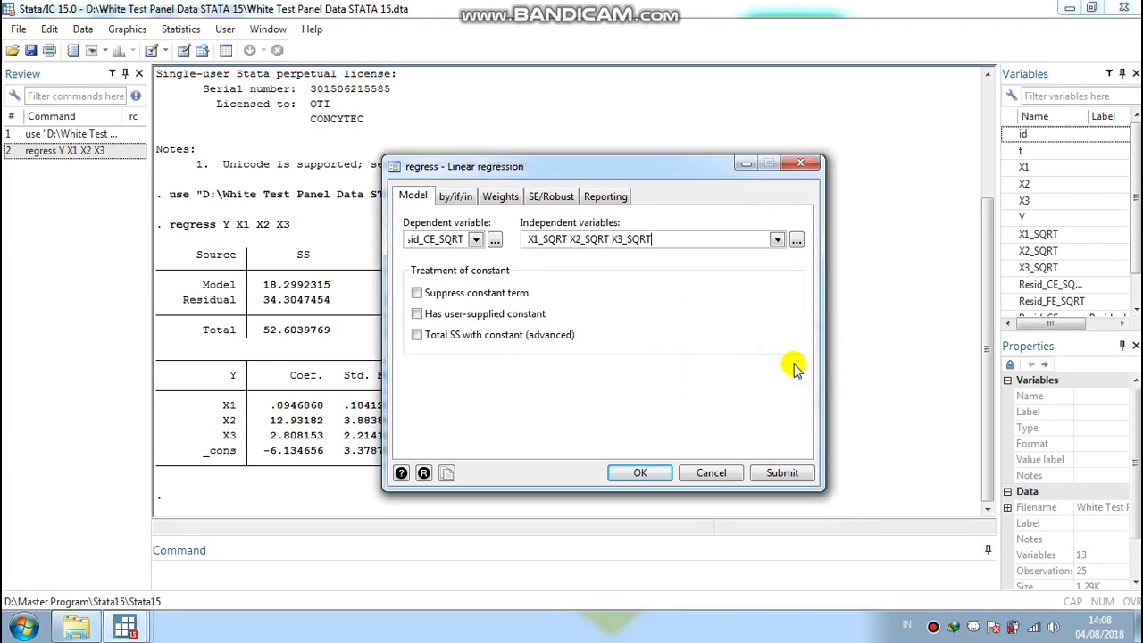
pyautogui.click(641, 473)
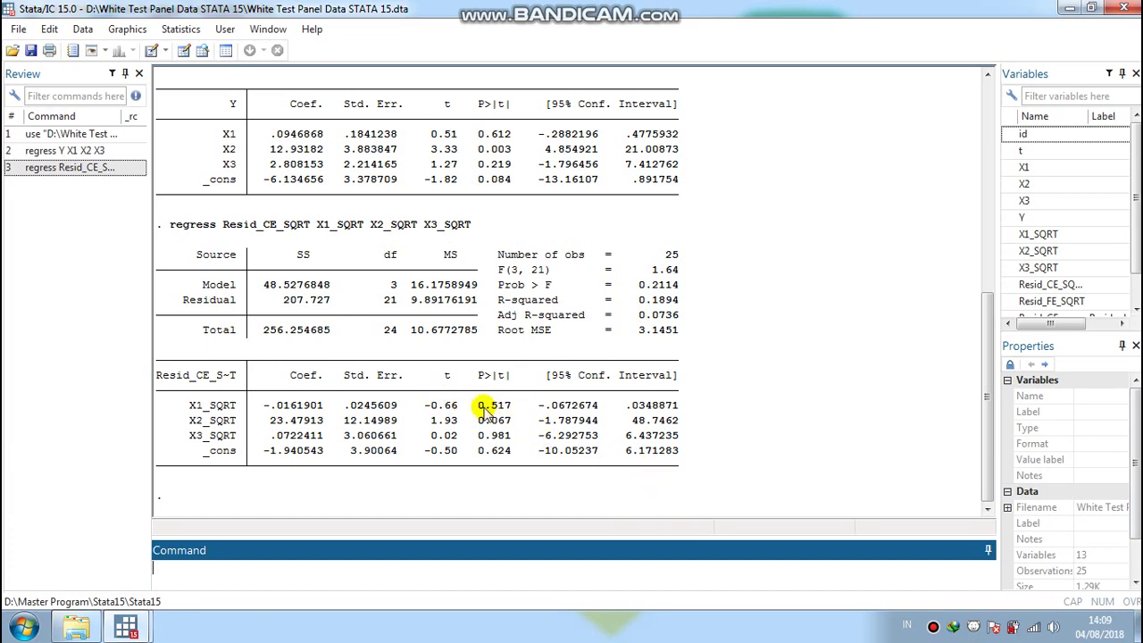
# Examine the P>|t| values of X1_SQRT, X2_SQRT, X3_SQRT and the constant in the Resid_CE_SQRT regression output
pyautogui.moveTo(479, 406); pyautogui.dragTo(507, 411)
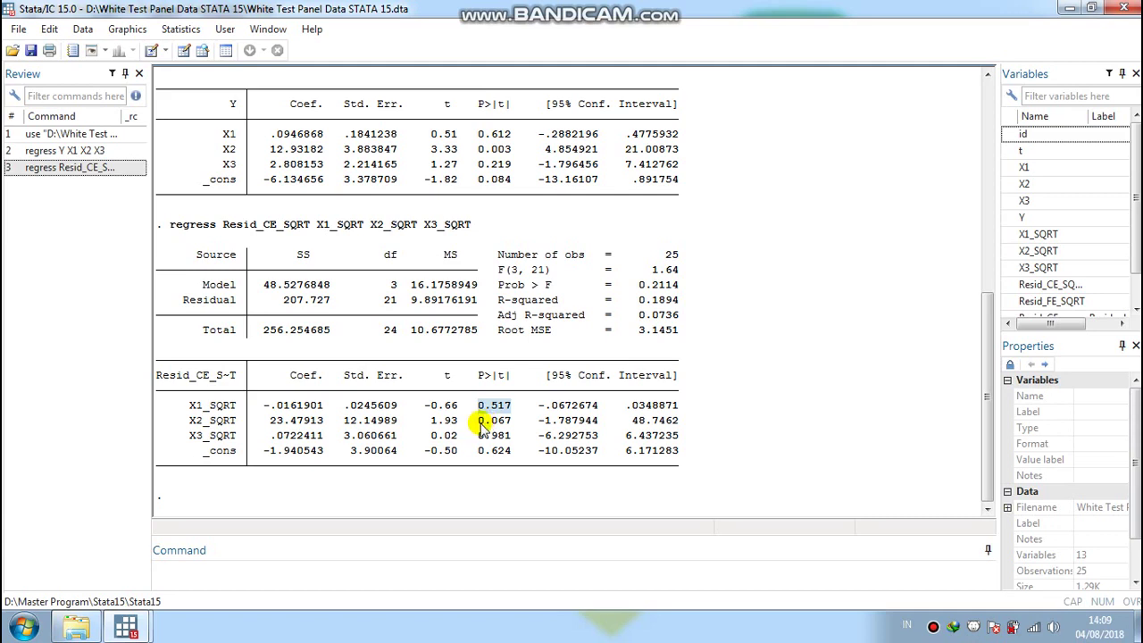
pyautogui.moveTo(479, 419); pyautogui.dragTo(503, 426)
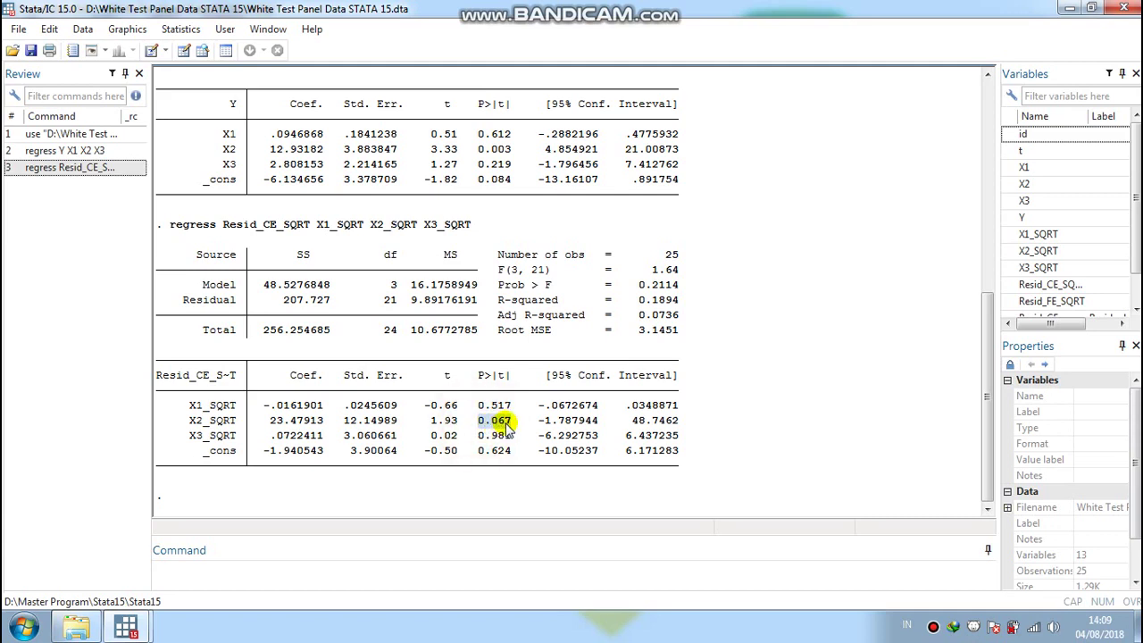
pyautogui.moveTo(481, 437); pyautogui.dragTo(510, 439)
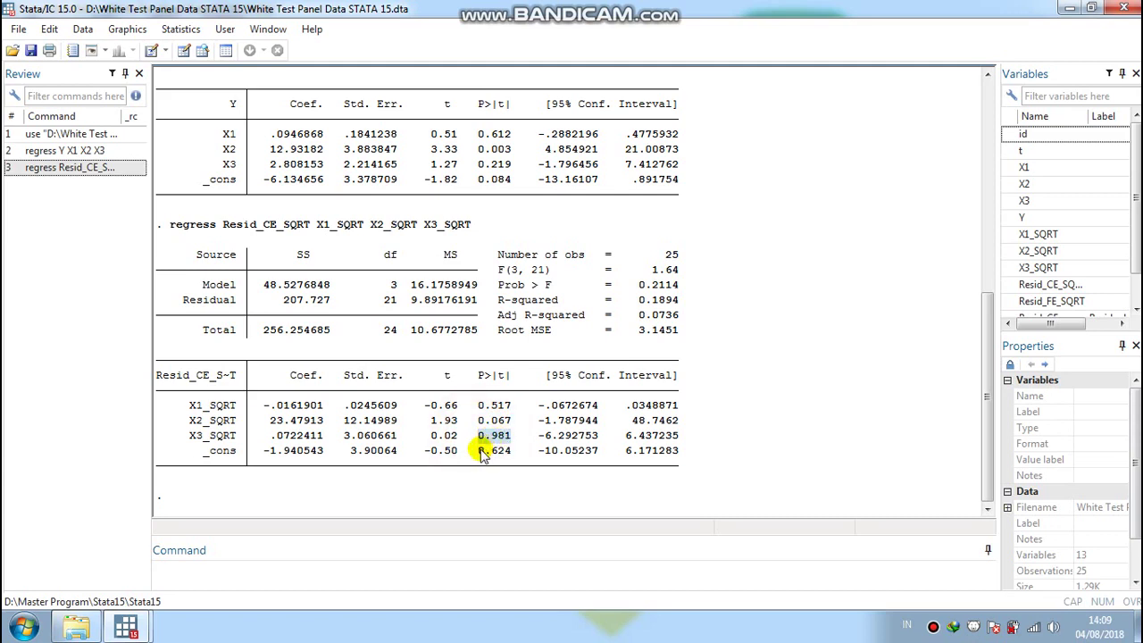
pyautogui.moveTo(481, 452); pyautogui.dragTo(516, 452)
pyautogui.click(515, 486)
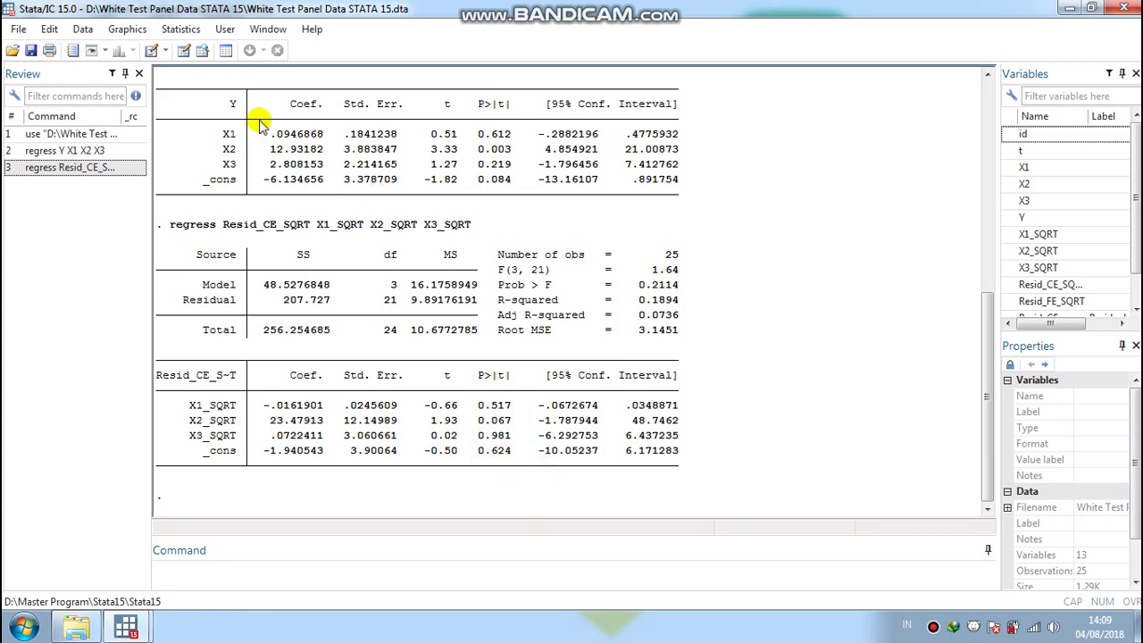
# Start a panel-data linear regression using the fixed-effects model type, with Y as the dependent variable
pyautogui.click(178, 29)
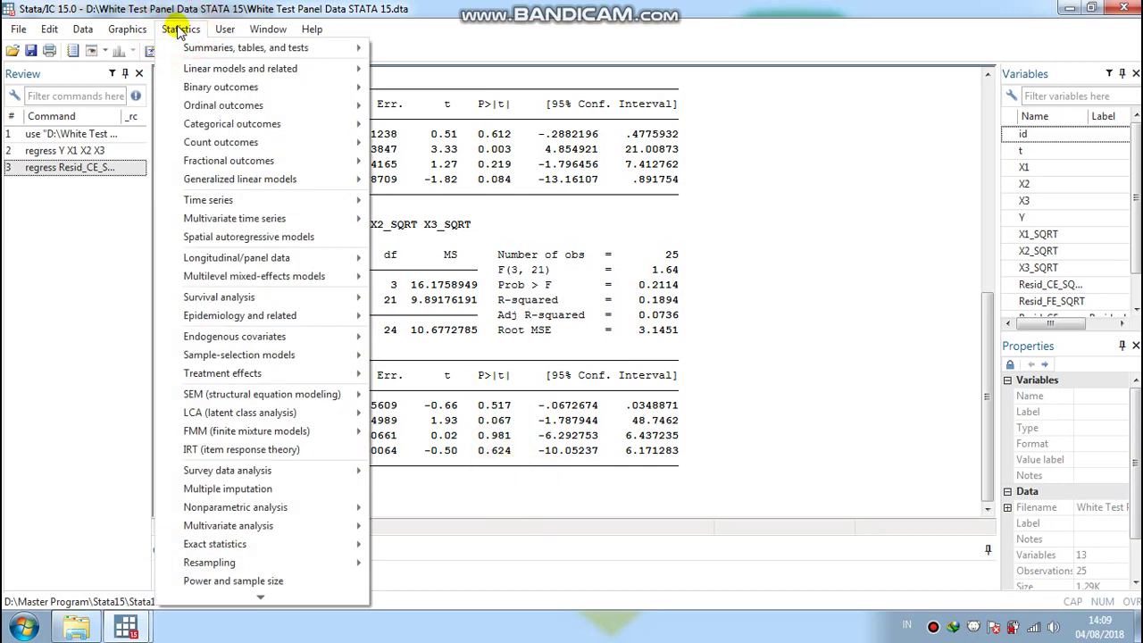
pyautogui.moveTo(276, 261)
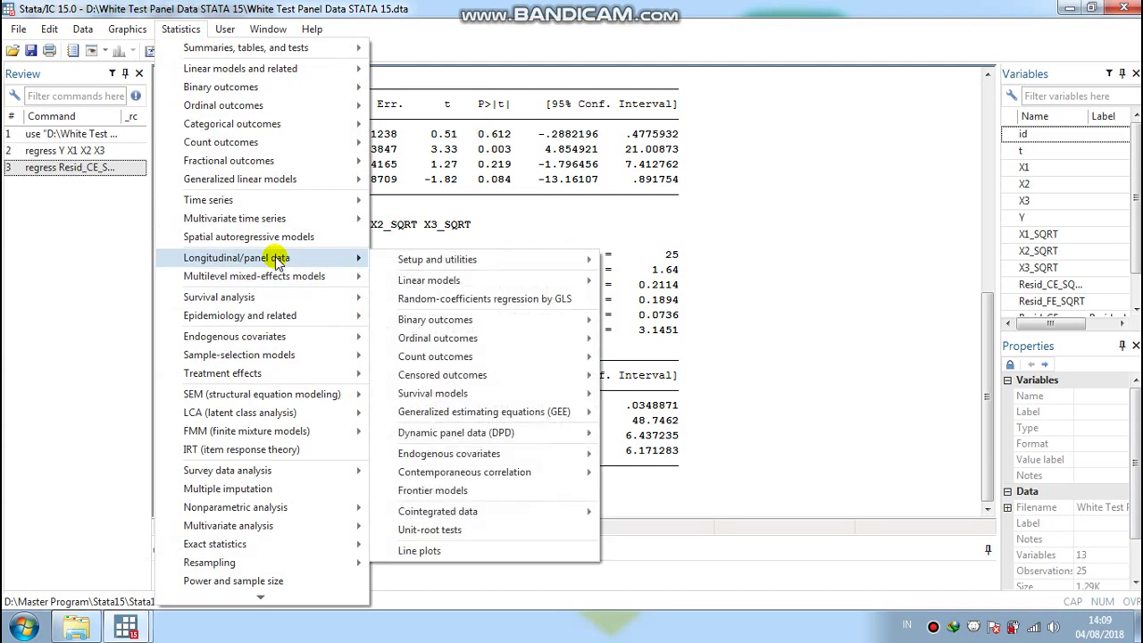
pyautogui.moveTo(402, 265)
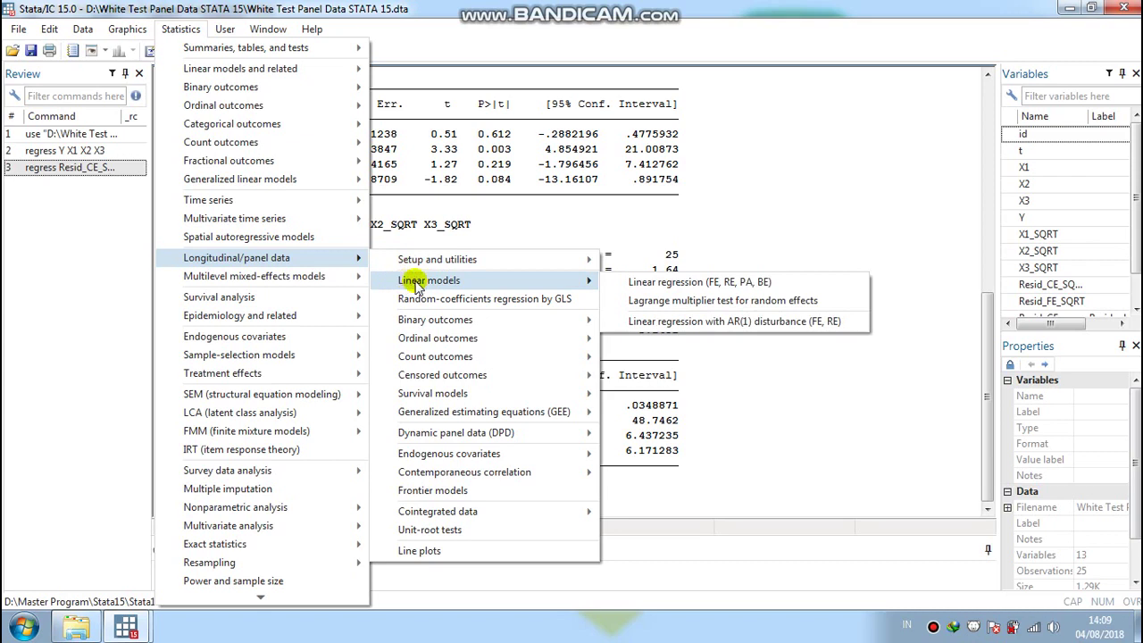
pyautogui.click(616, 284)
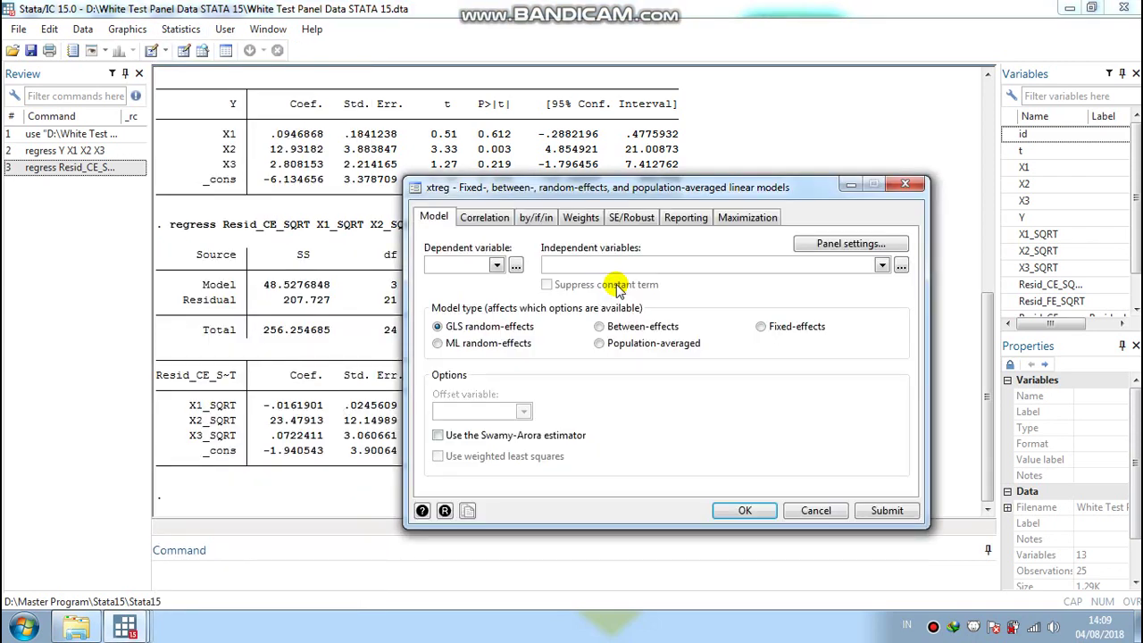
pyautogui.click(763, 328)
pyautogui.click(499, 266)
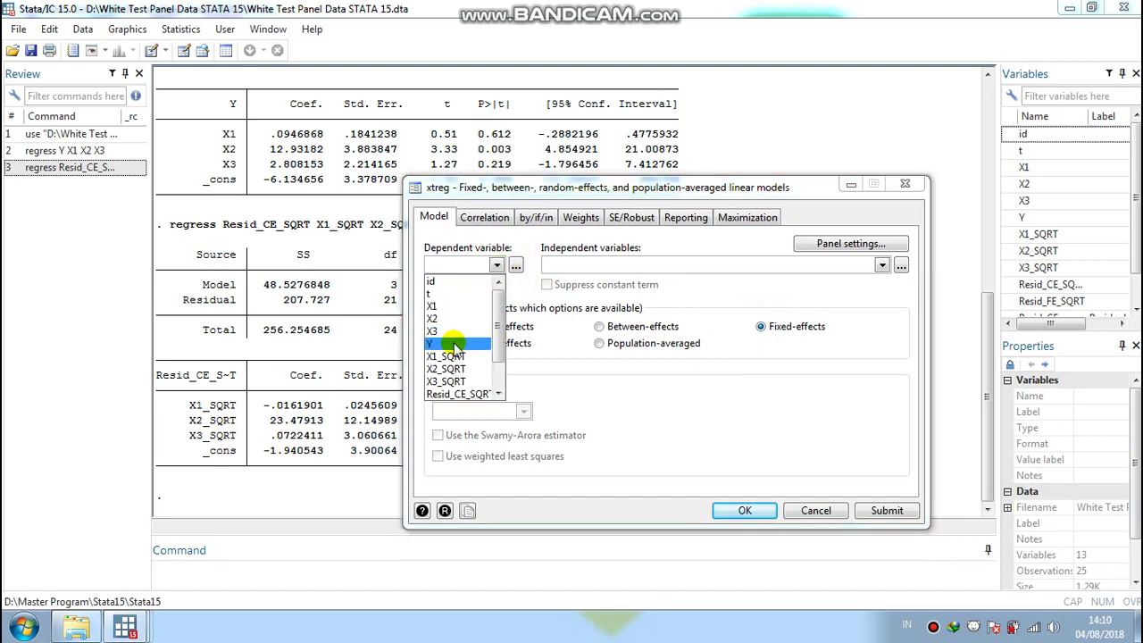
pyautogui.click(456, 345)
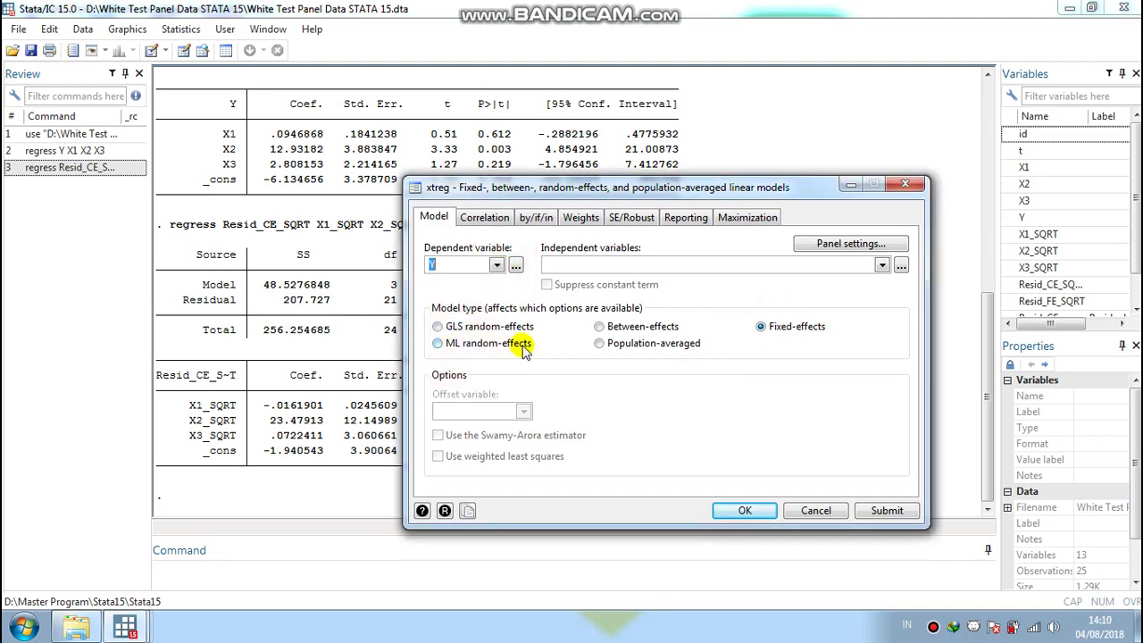
# Add X1, X2 and X3 as the independent variables and run the fixed-effects panel regression of Y
pyautogui.click(881, 267)
pyautogui.click(812, 308)
pyautogui.click(811, 320)
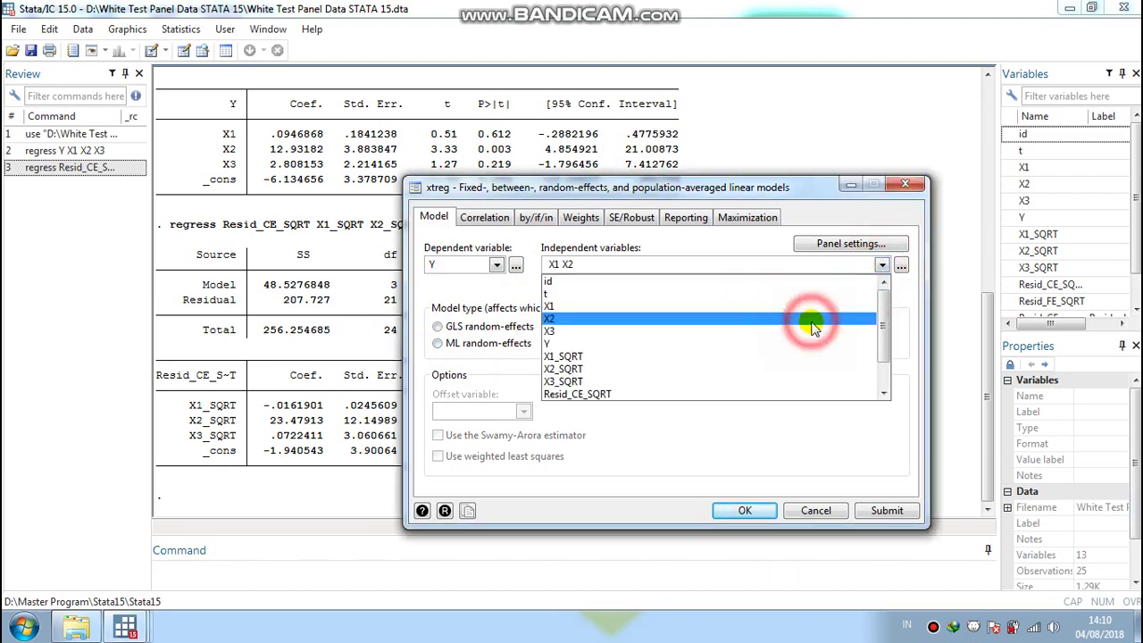
pyautogui.click(811, 331)
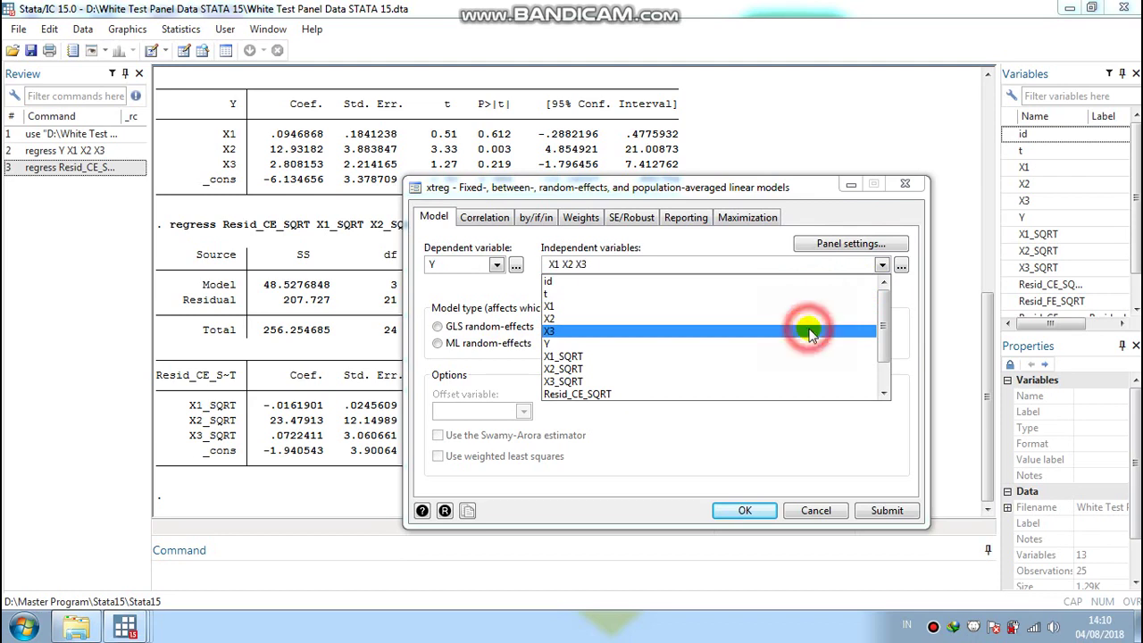
pyautogui.click(917, 348)
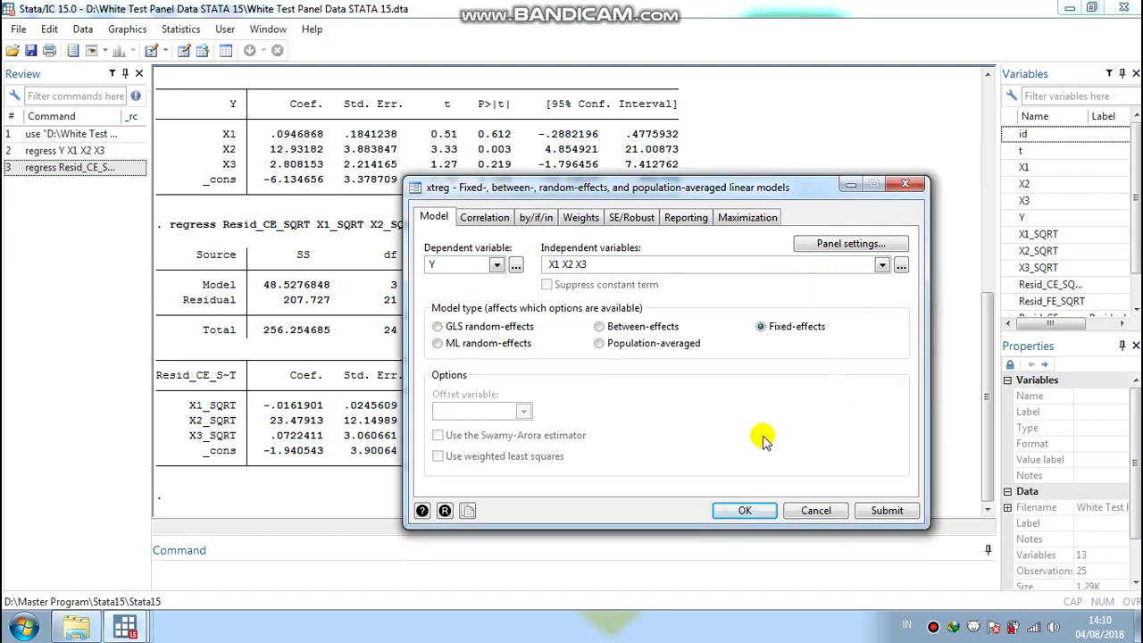
pyautogui.click(741, 511)
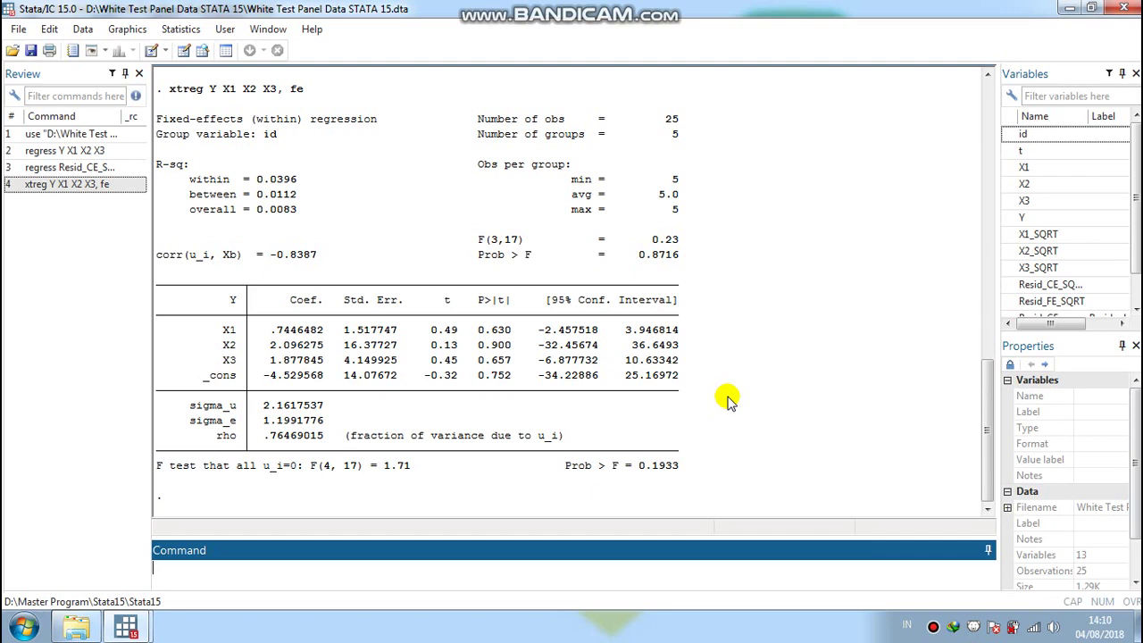
# Start another panel-data linear regression and set Resid_FE_SQRT as the dependent variable
pyautogui.click(181, 29)
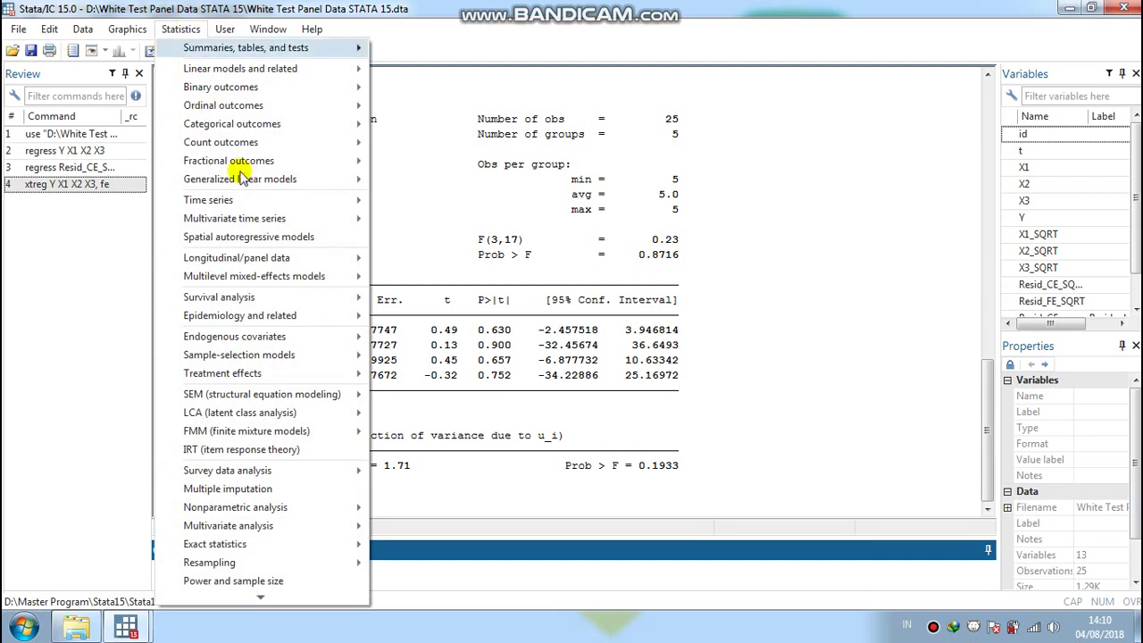
pyautogui.moveTo(312, 259)
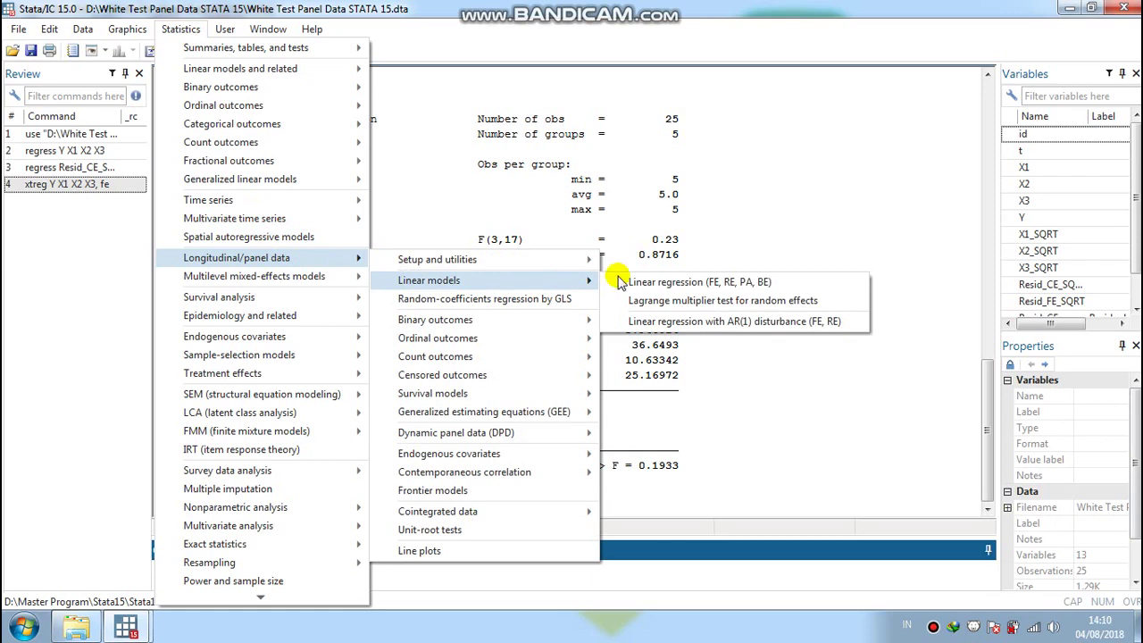
pyautogui.click(640, 281)
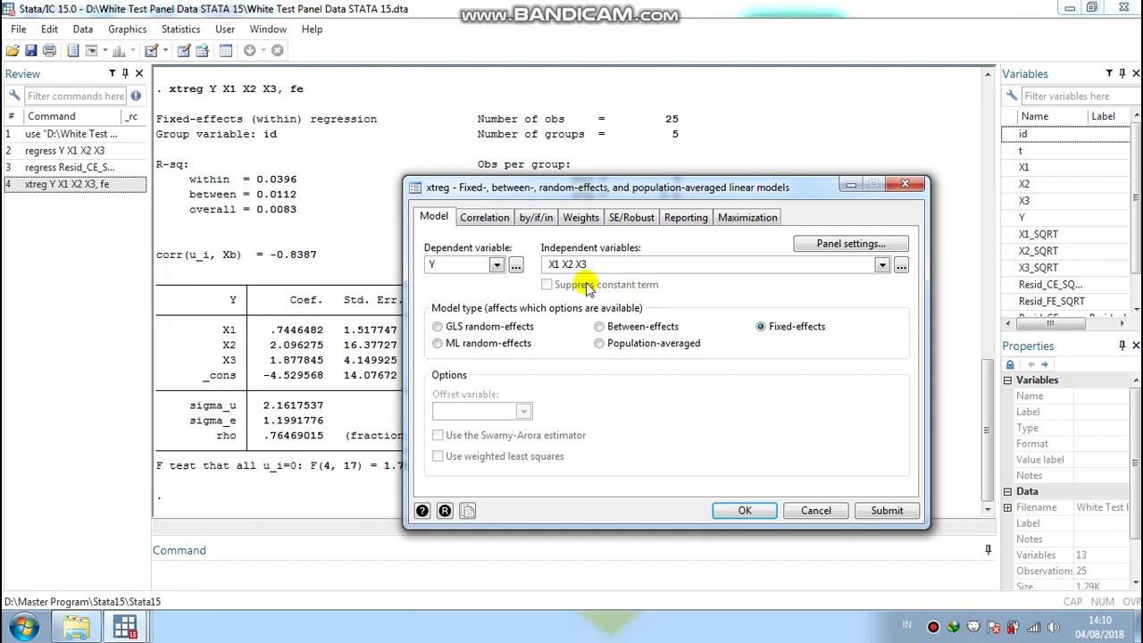
pyautogui.click(495, 265)
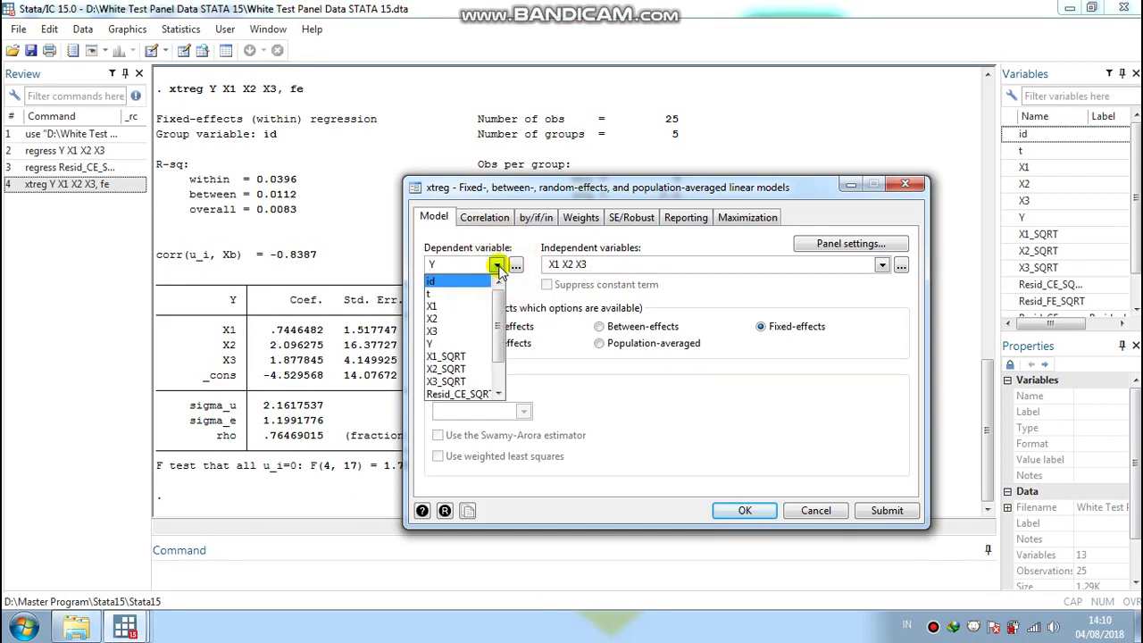
pyautogui.click(499, 395)
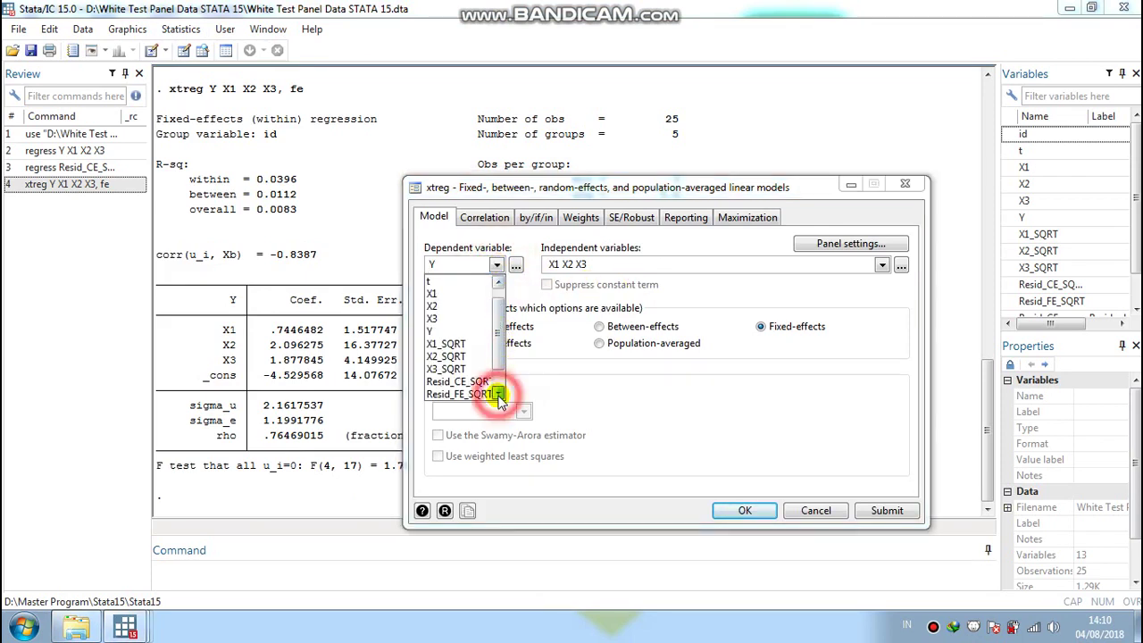
pyautogui.click(498, 394)
pyautogui.click(498, 394)
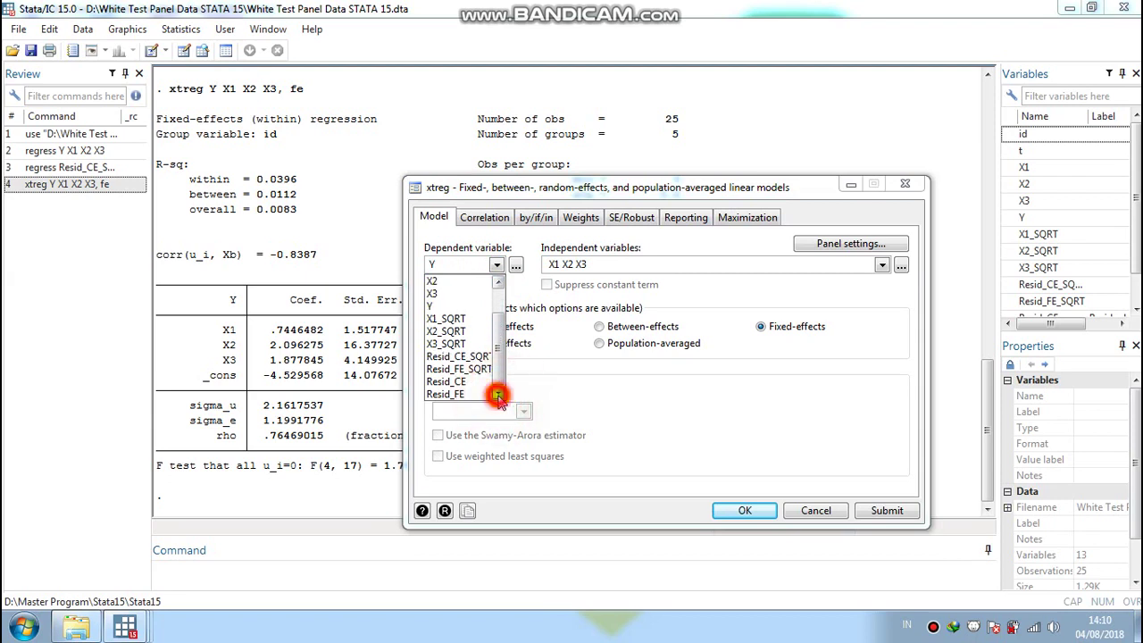
pyautogui.click(476, 369)
# Replace the independent variables with X1_SQRT, X2_SQRT and X3_SQRT and run the fixed-effects regression of Resid_FE_SQRT
pyautogui.click(615, 264)
pyautogui.press('BackSpace')
pyautogui.press('BackSpace')
pyautogui.press('BackSpace')
pyautogui.press('BackSpace')
pyautogui.press('BackSpace')
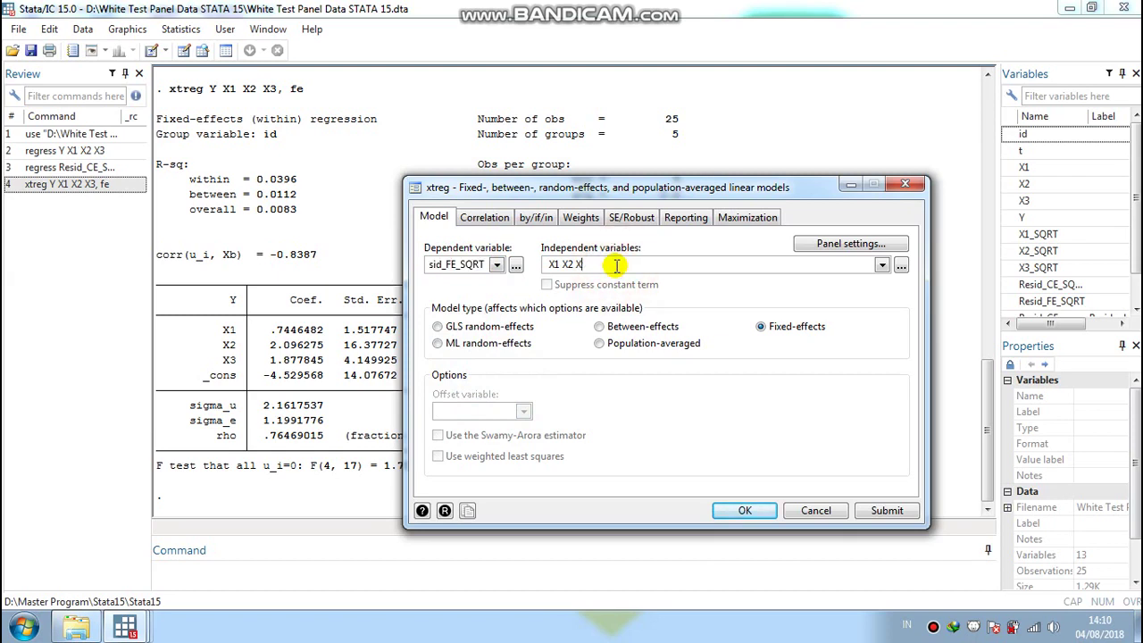
pyautogui.press('BackSpace')
pyautogui.press('BackSpace')
pyautogui.press('BackSpace')
pyautogui.click(881, 266)
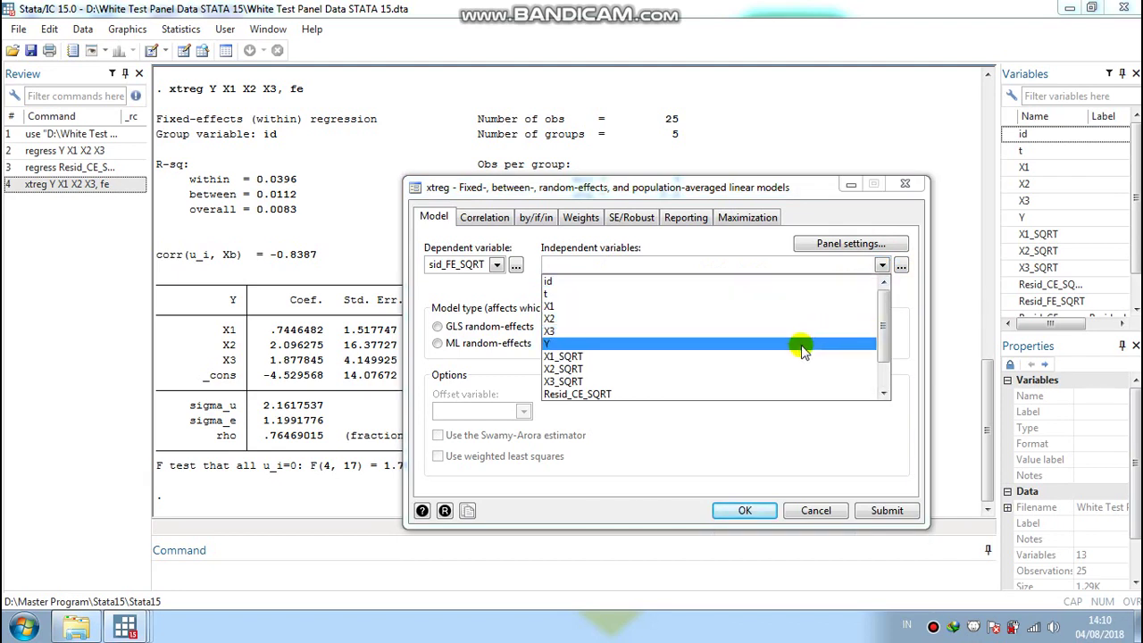
pyautogui.click(800, 357)
pyautogui.click(796, 371)
pyautogui.click(798, 382)
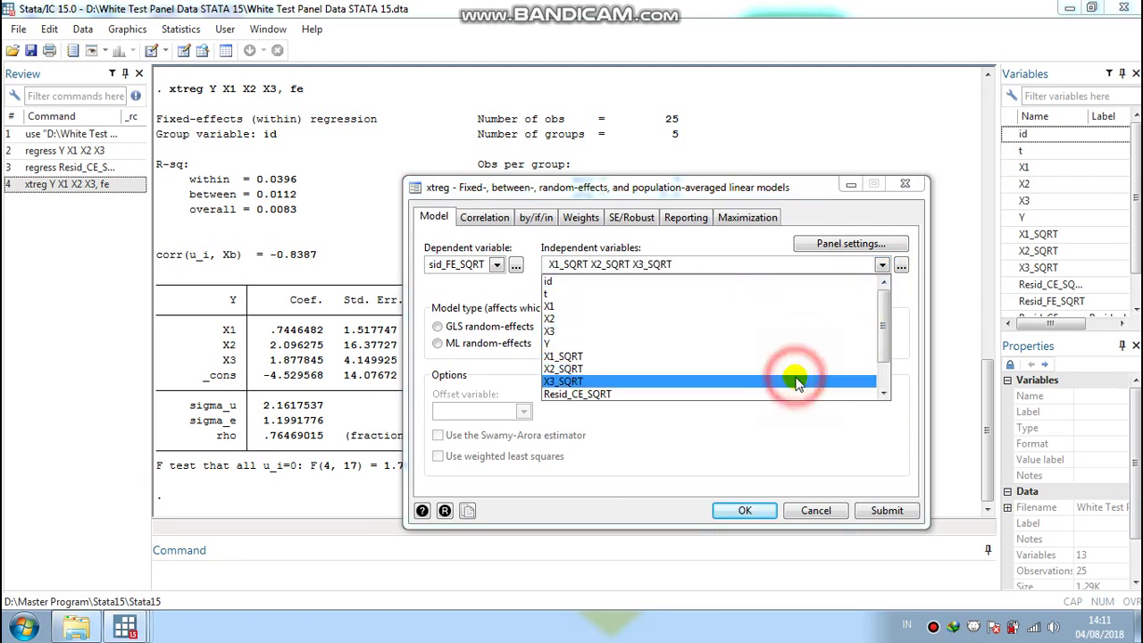
pyautogui.click(902, 366)
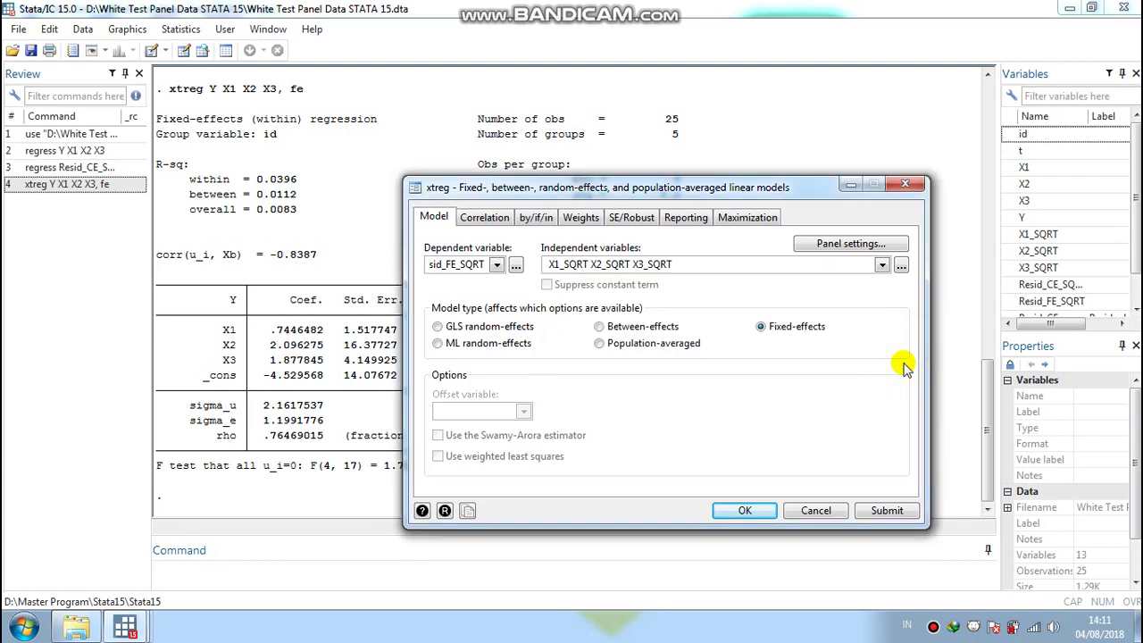
pyautogui.click(745, 511)
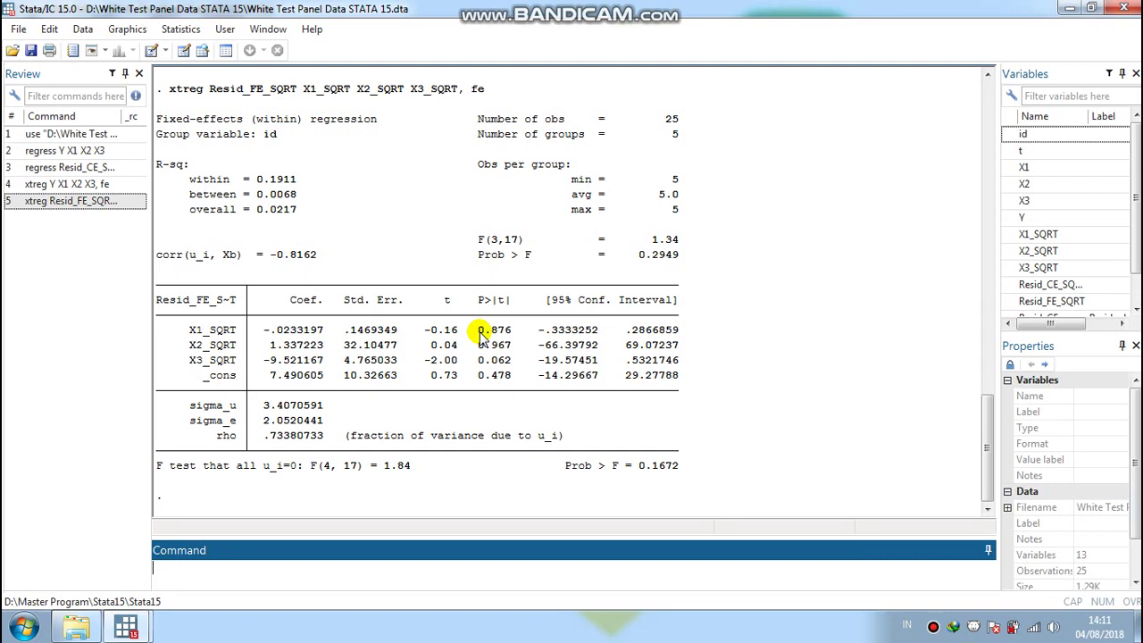
# Examine the P>|t| values of X1_SQRT, X2_SQRT, X3_SQRT and the constant in the Resid_FE_SQRT regression output
pyautogui.moveTo(480, 329); pyautogui.dragTo(509, 330)
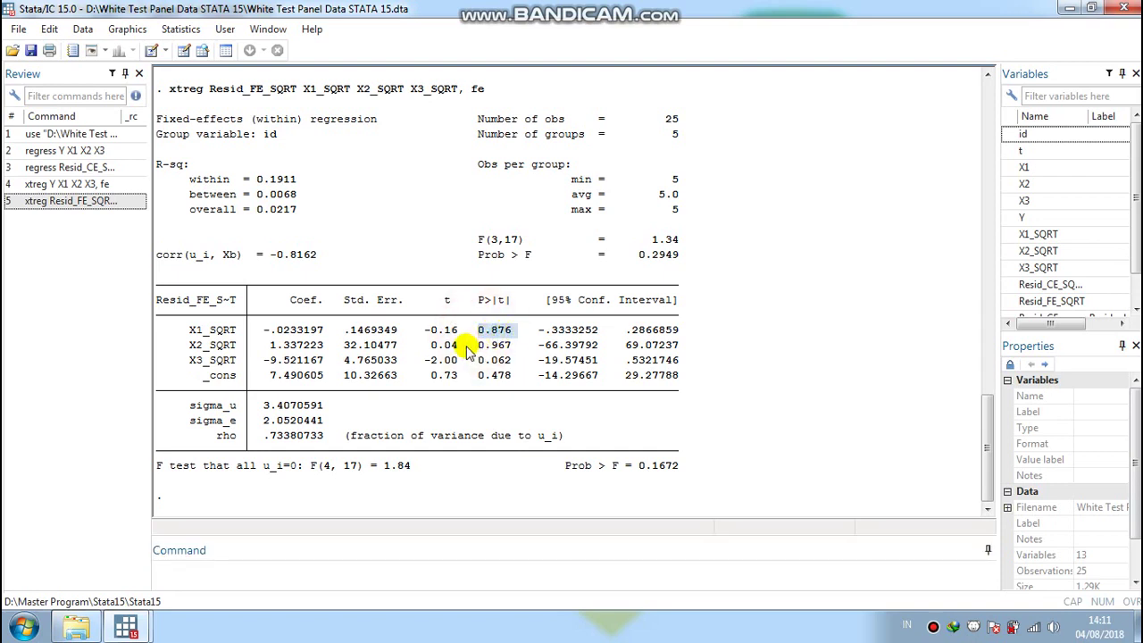
pyautogui.click(480, 349)
pyautogui.moveTo(480, 347); pyautogui.dragTo(509, 350)
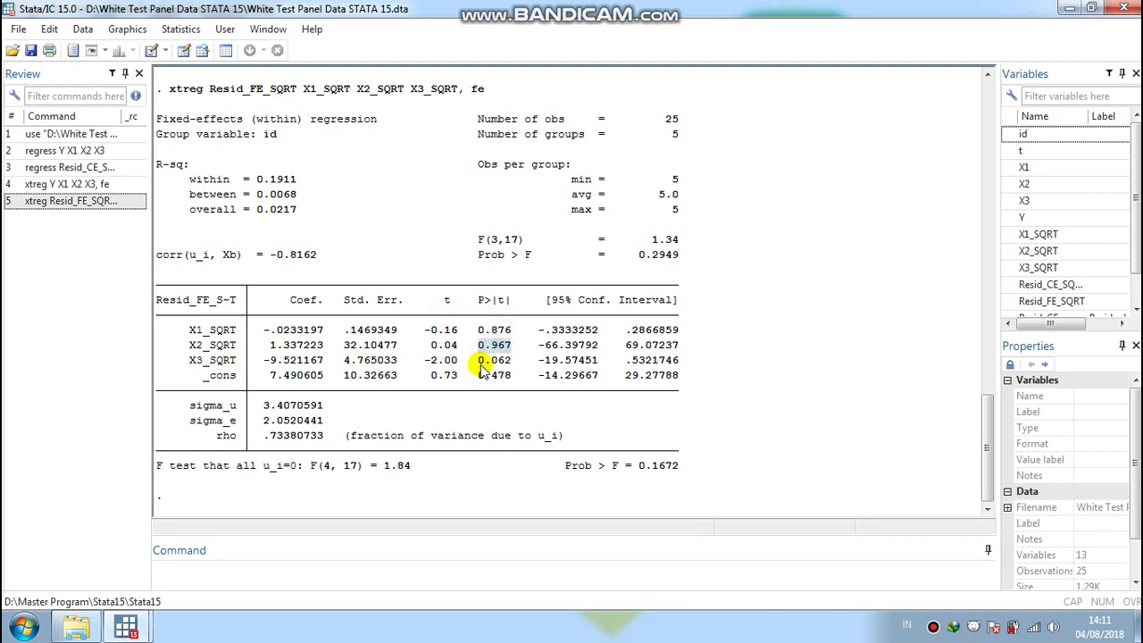
pyautogui.moveTo(482, 366); pyautogui.dragTo(506, 366)
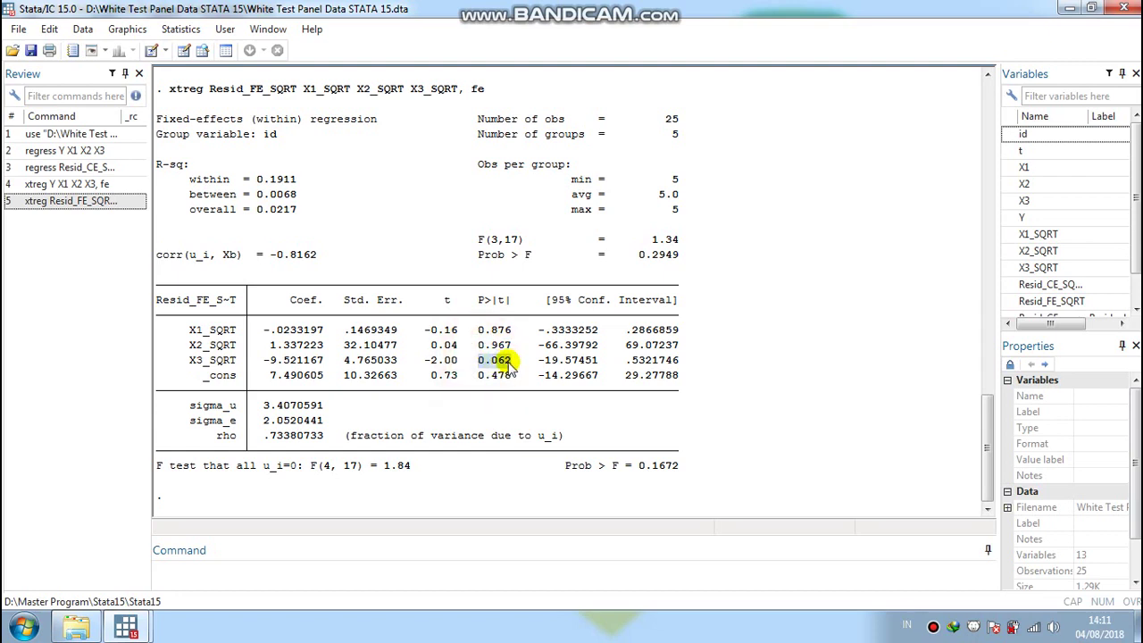
pyautogui.moveTo(479, 376); pyautogui.dragTo(509, 381)
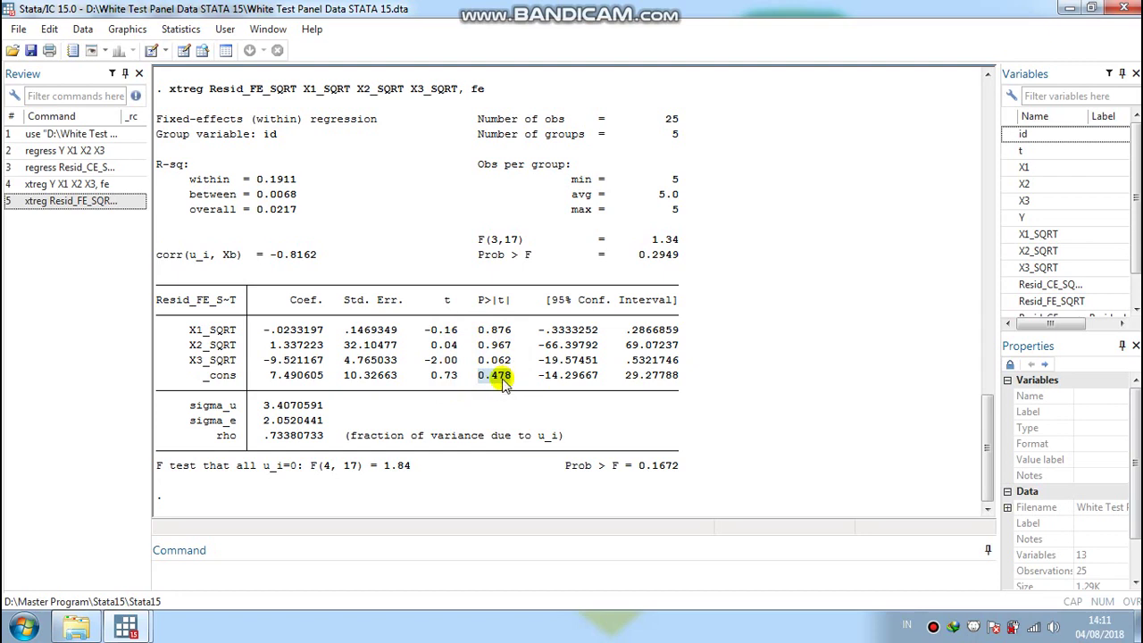
pyautogui.click(484, 402)
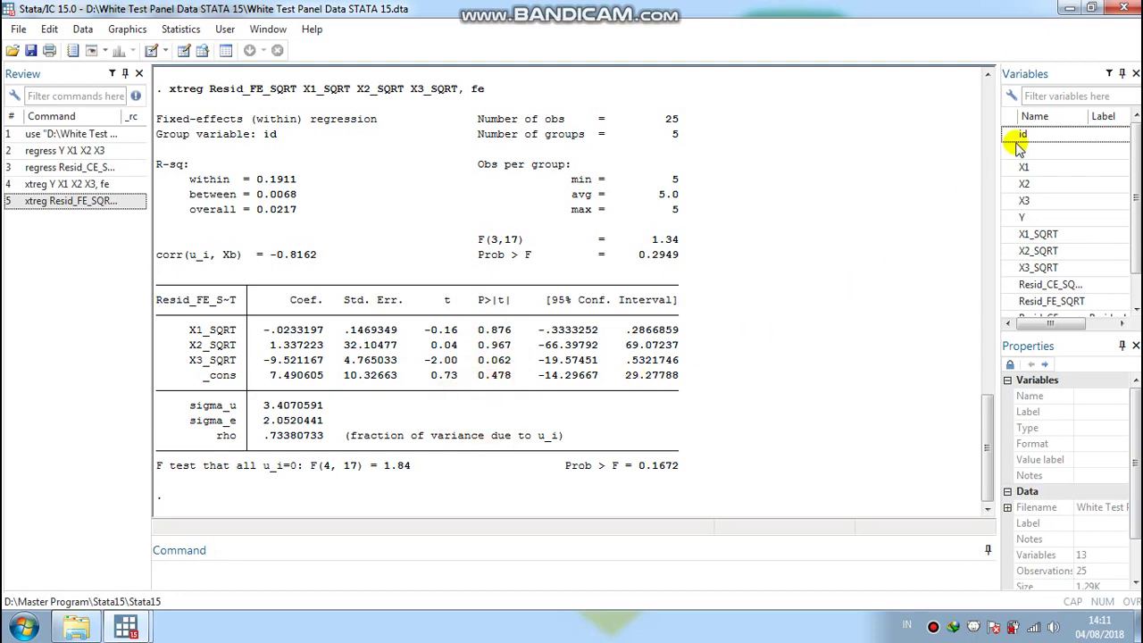
# Close Stata and the remaining open folder window to return to the desktop
pyautogui.click(1127, 9)
pyautogui.click(1123, 7)
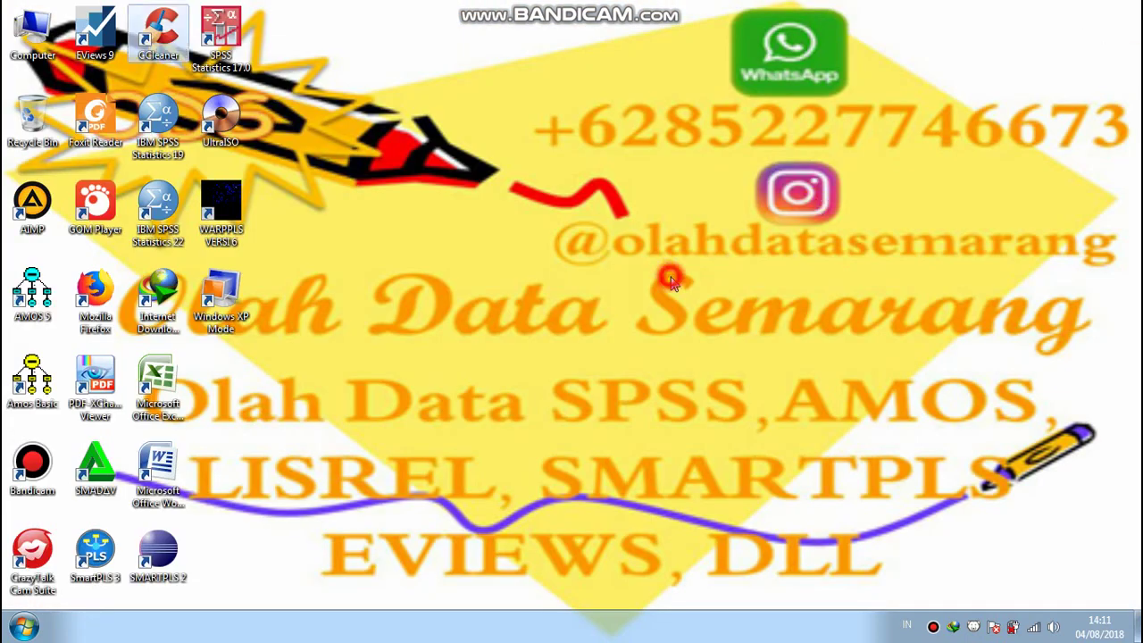